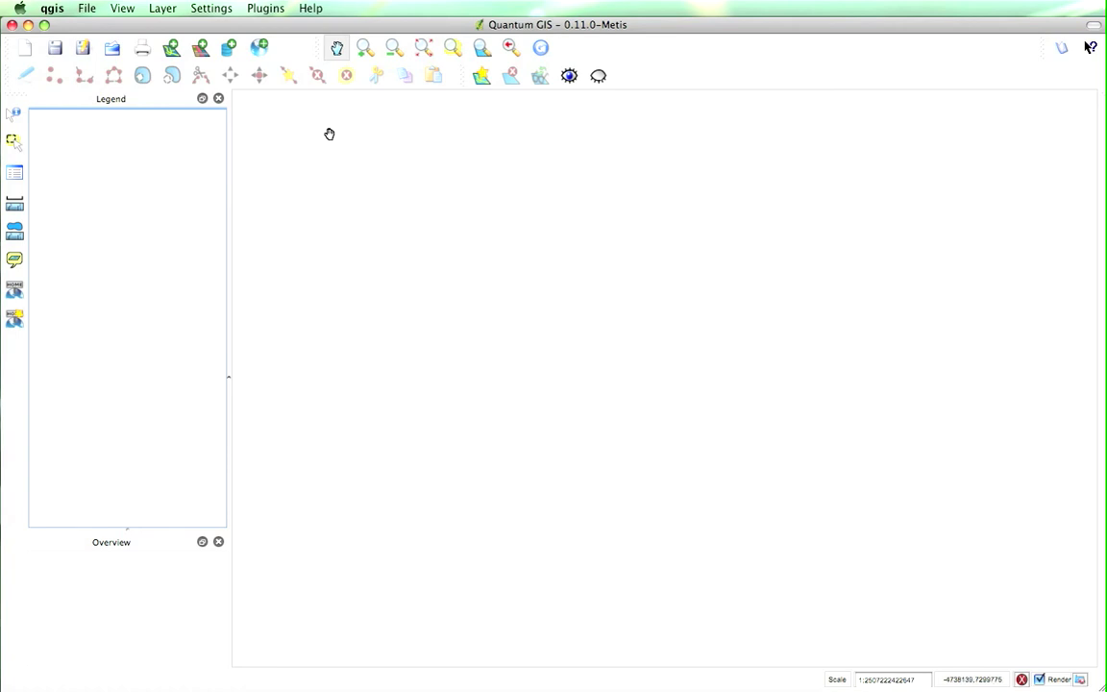
Step: Add alaska, popp, pipelines, rivers and majrivers .shp from qgis_sample_data/vmap0_shapefiles as vector layers
left_click(173, 52)
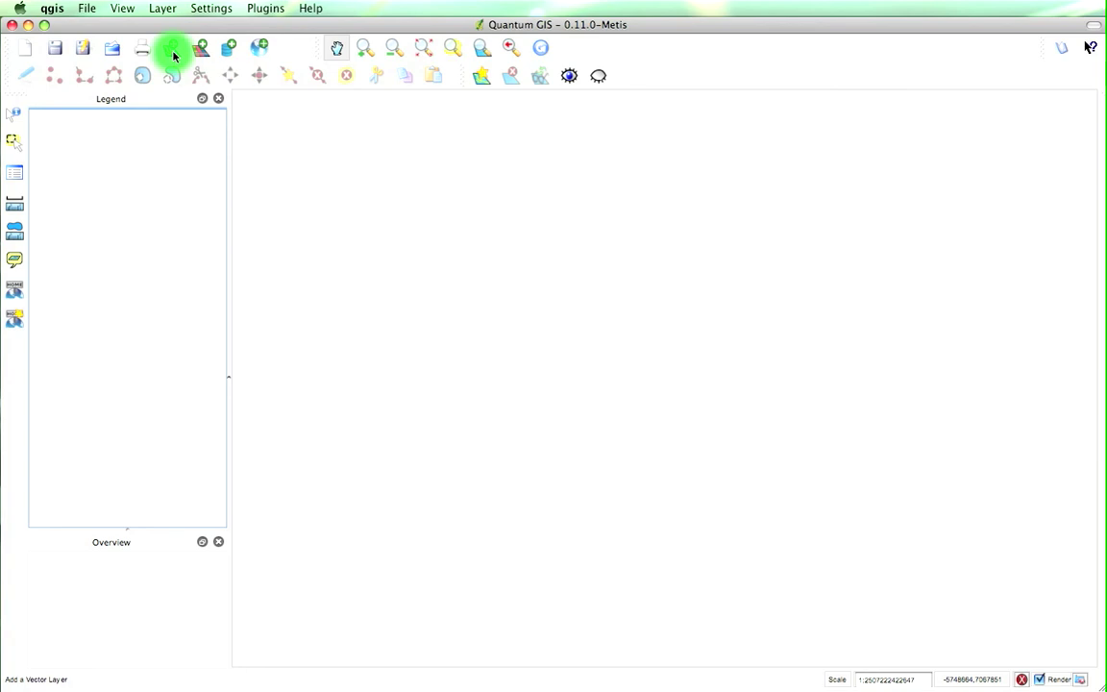
left_click(544, 357)
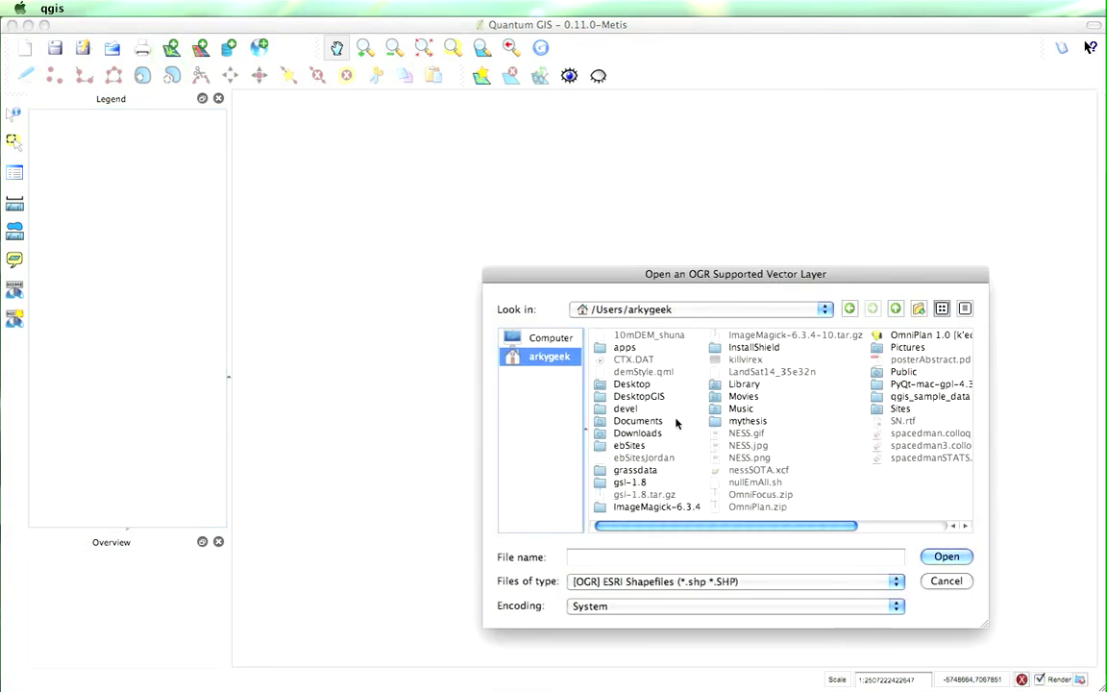
left_click(904, 397)
double_click(753, 395)
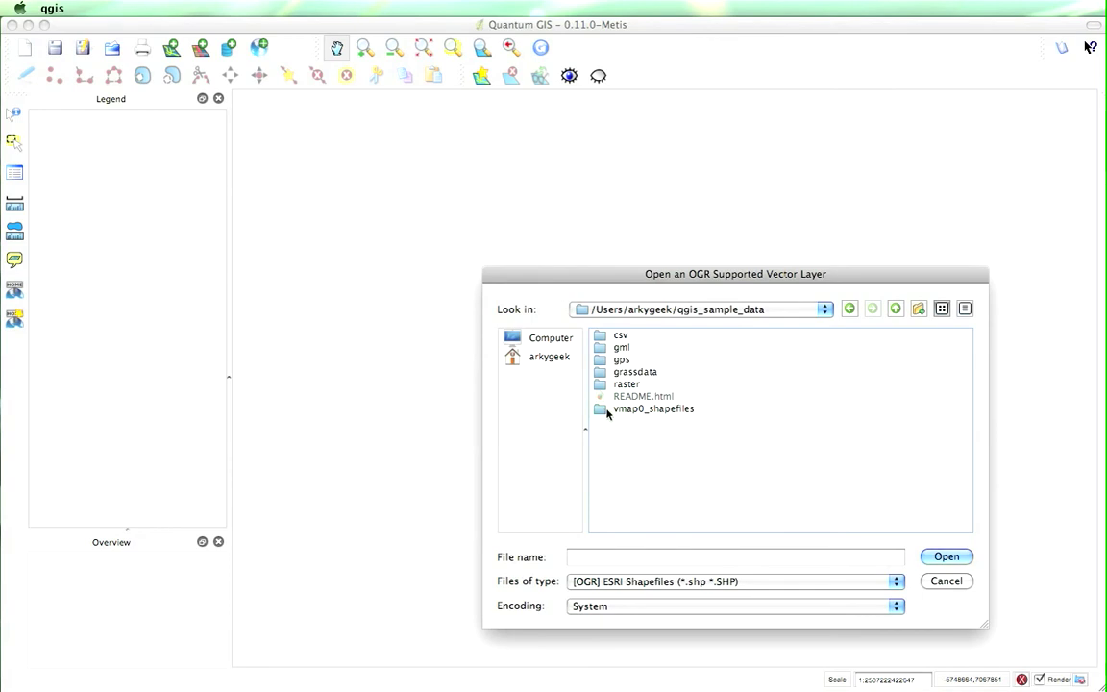
double_click(608, 411)
left_click(642, 360)
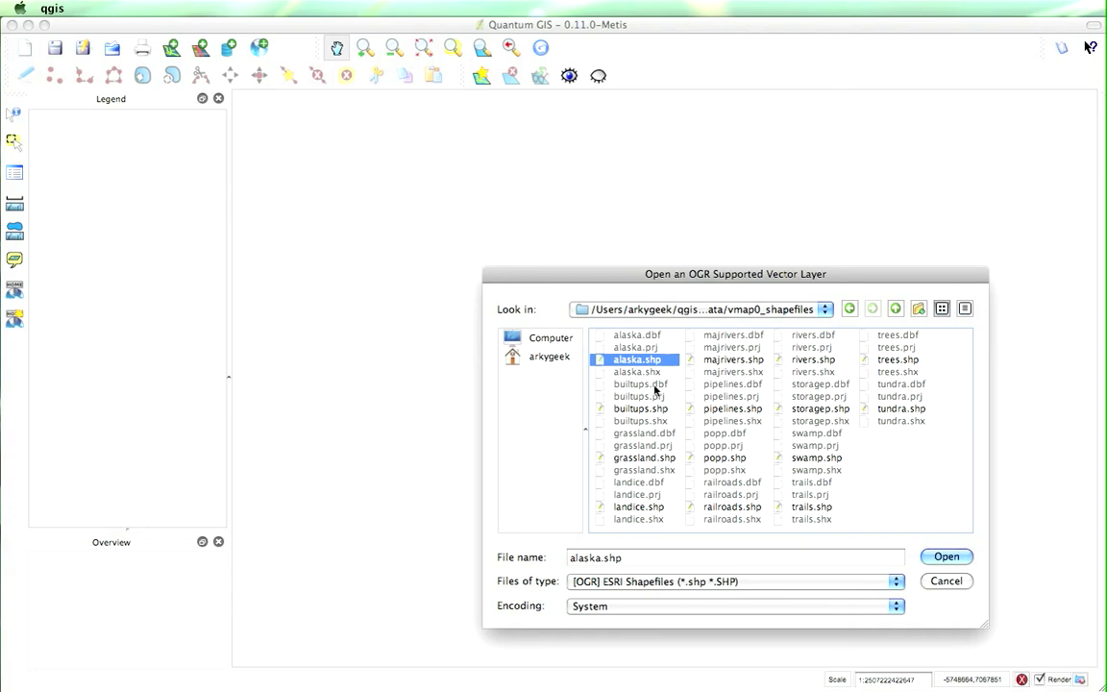
left_click(721, 459, "super")
left_click(732, 409, "super")
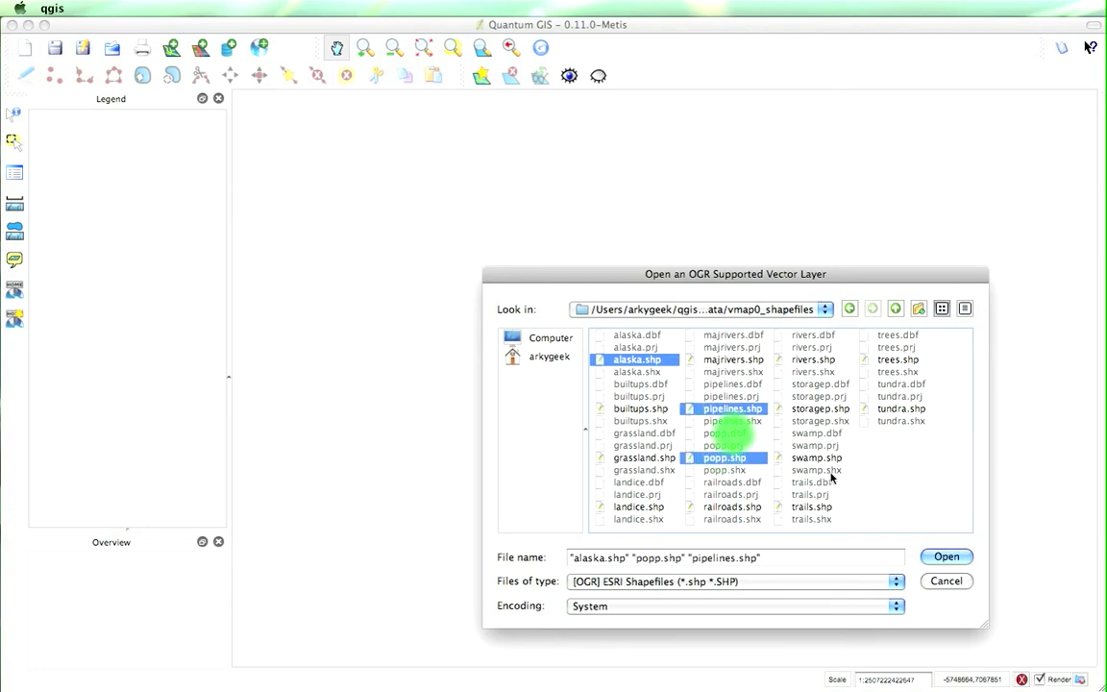
left_click(805, 359, "super")
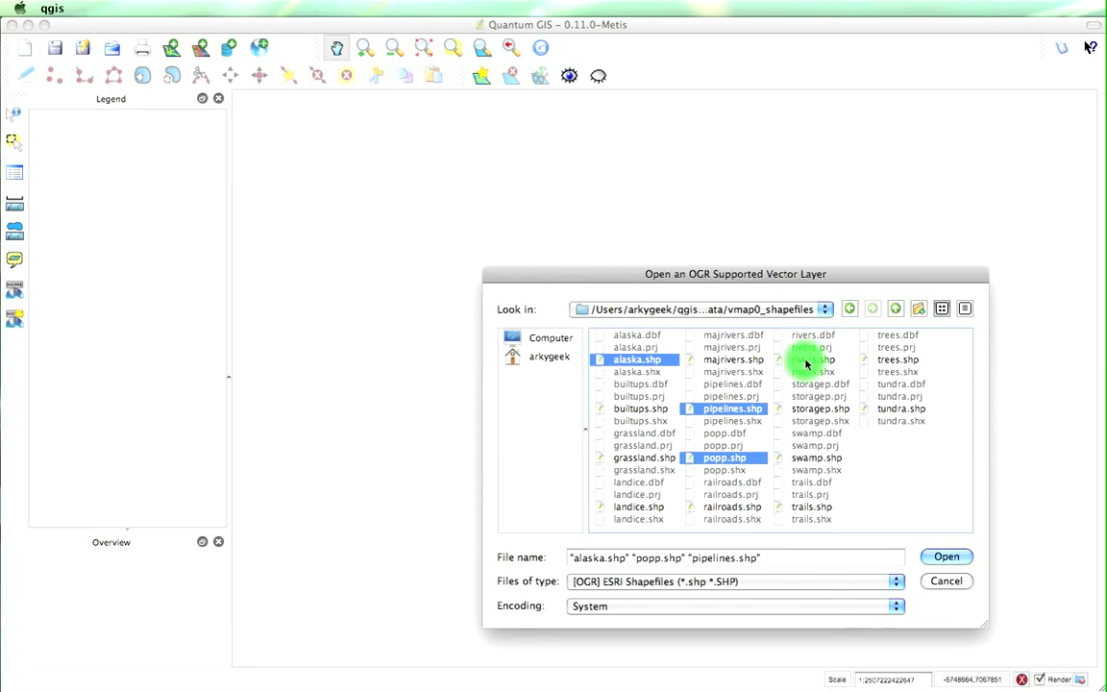
left_click(740, 361, "super")
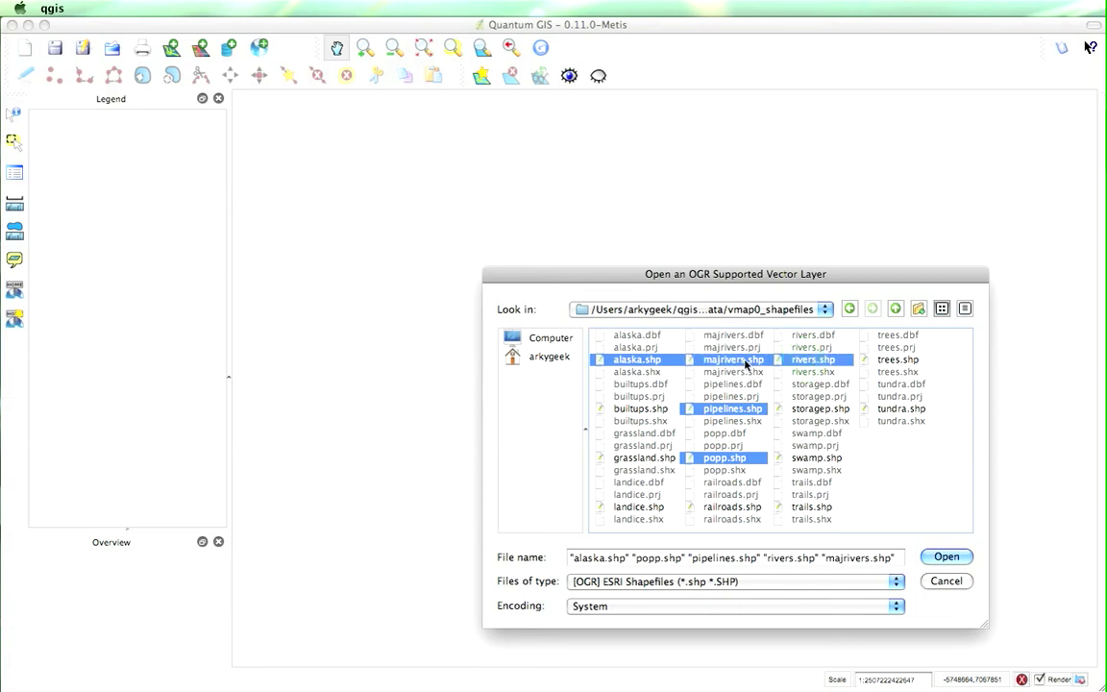
left_click(947, 556)
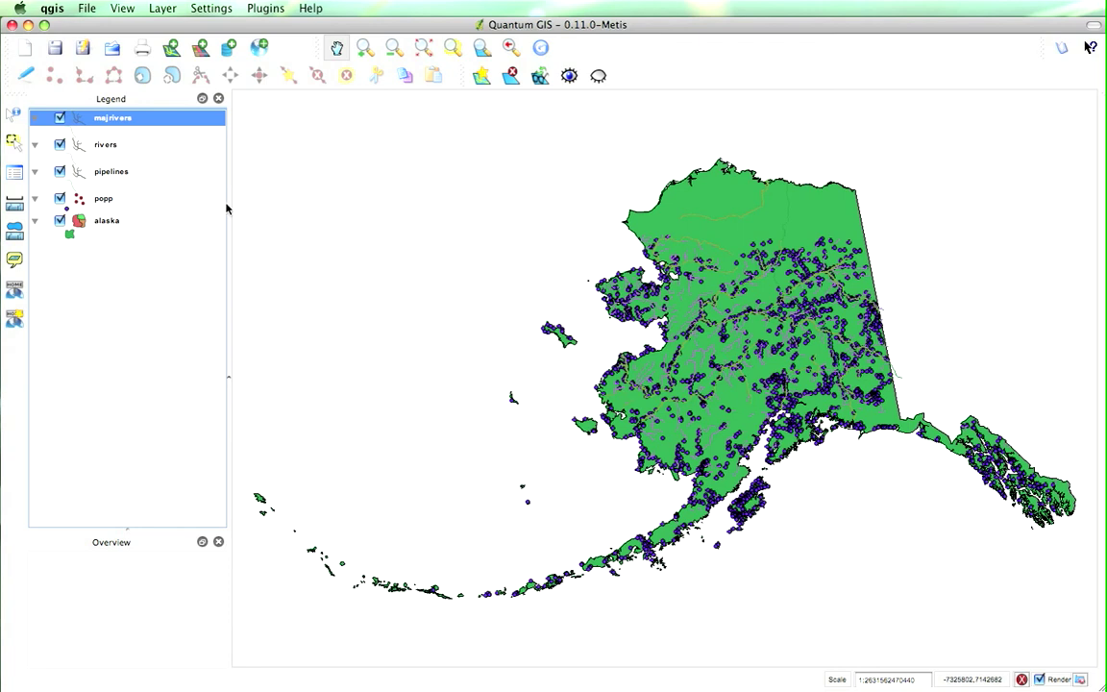
Step: Switch off all five layers with Hide All Layers so the map is blank
left_click(598, 77)
left_click(598, 76)
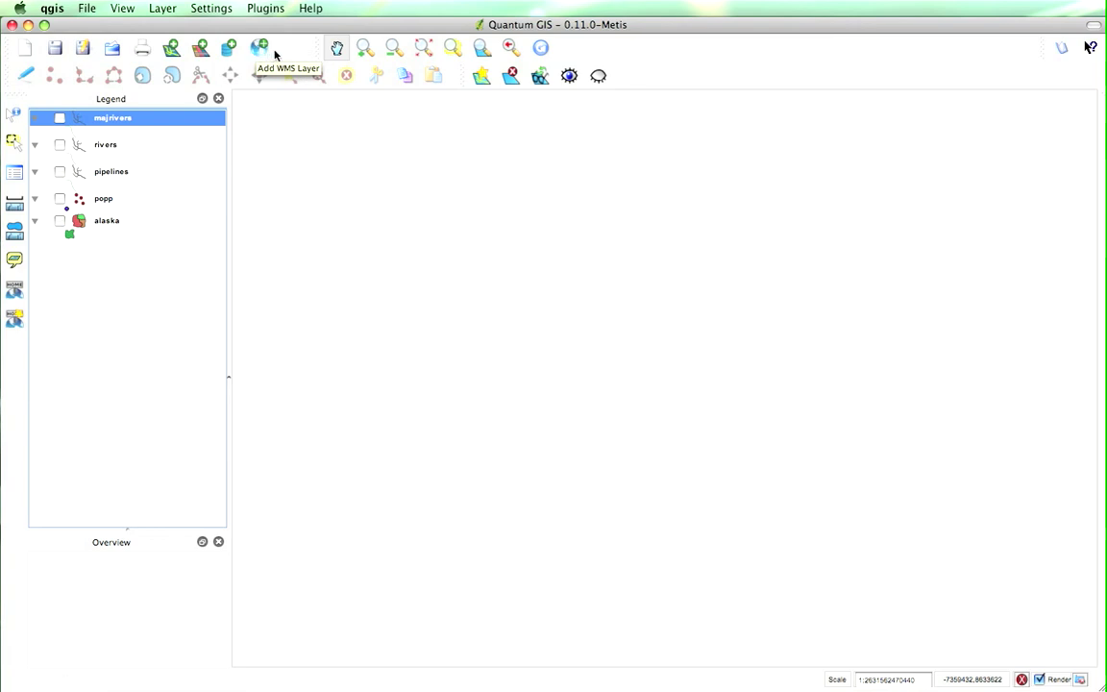
Step: Turn the alaska layer back on so only the green state map is drawn
left_click(337, 44)
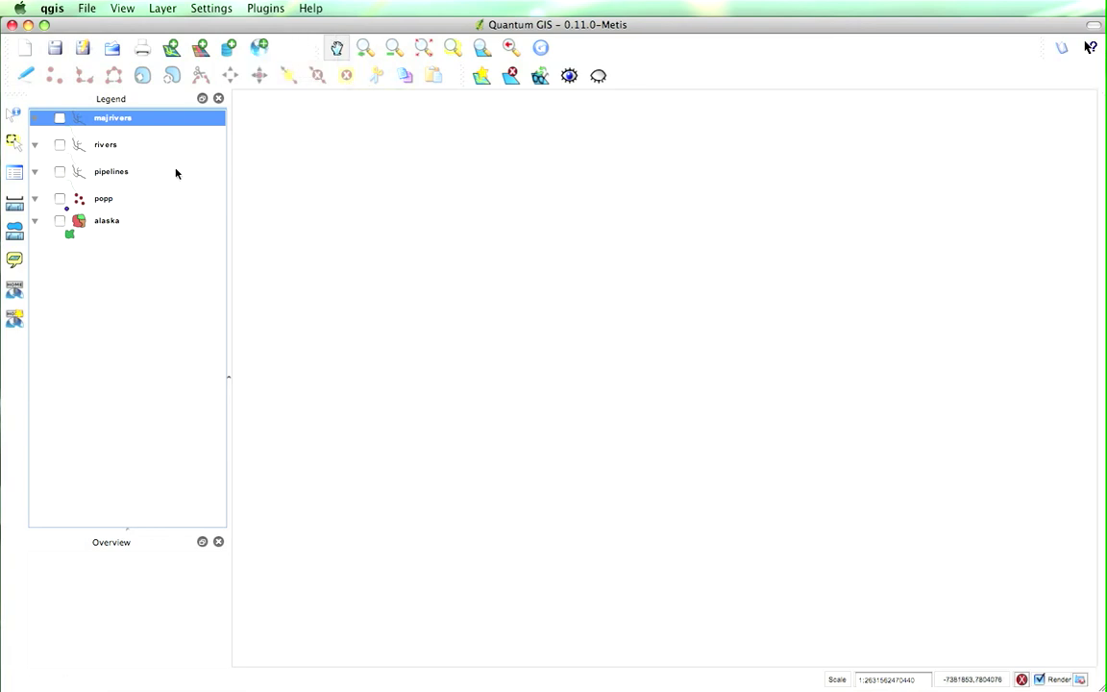
left_click(59, 221)
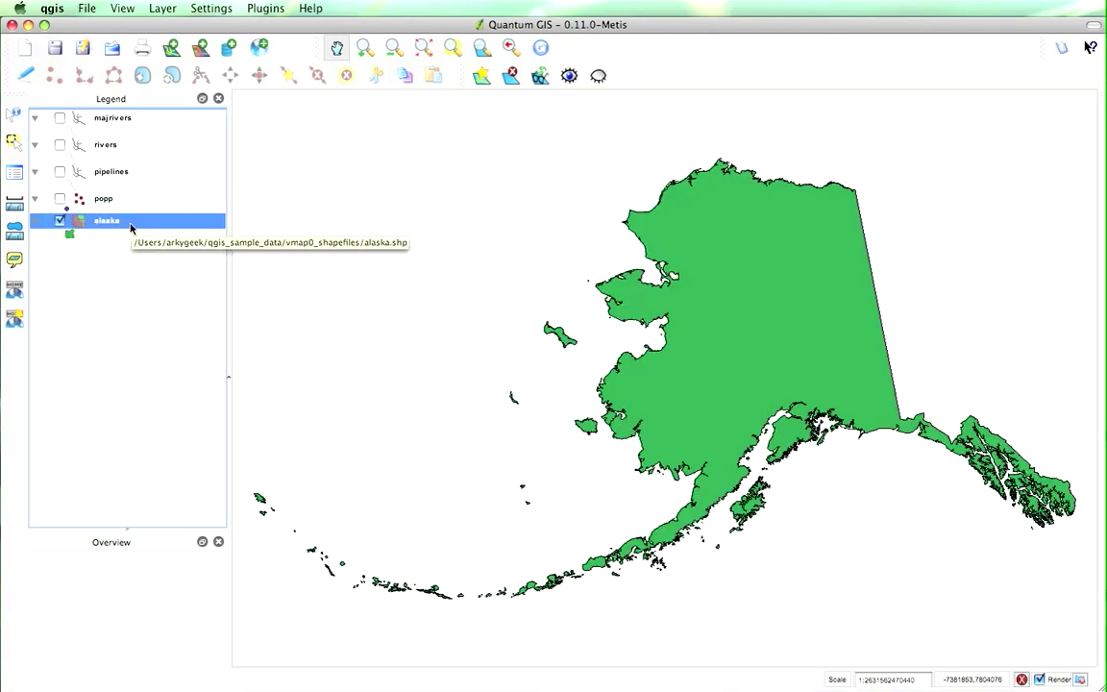
left_click(364, 49)
left_click(364, 49)
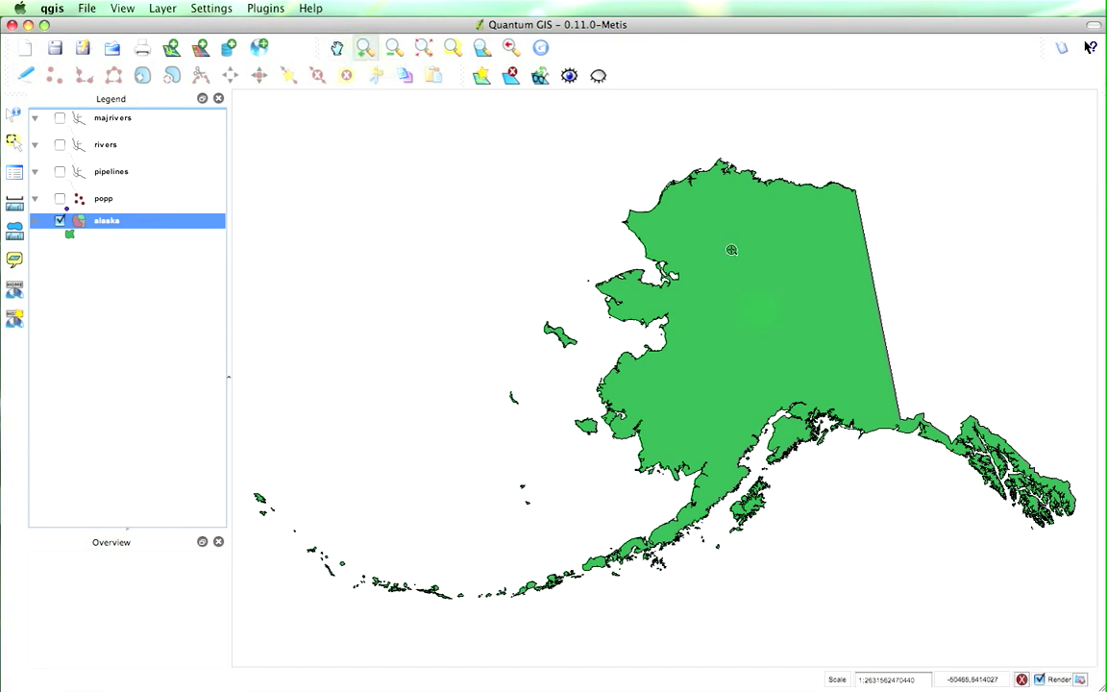
left_click(760, 310)
mouse_move(576, 161)
left_mouse_down()
mouse_move(949, 526)
mouse_move(1083, 595)
left_mouse_up()
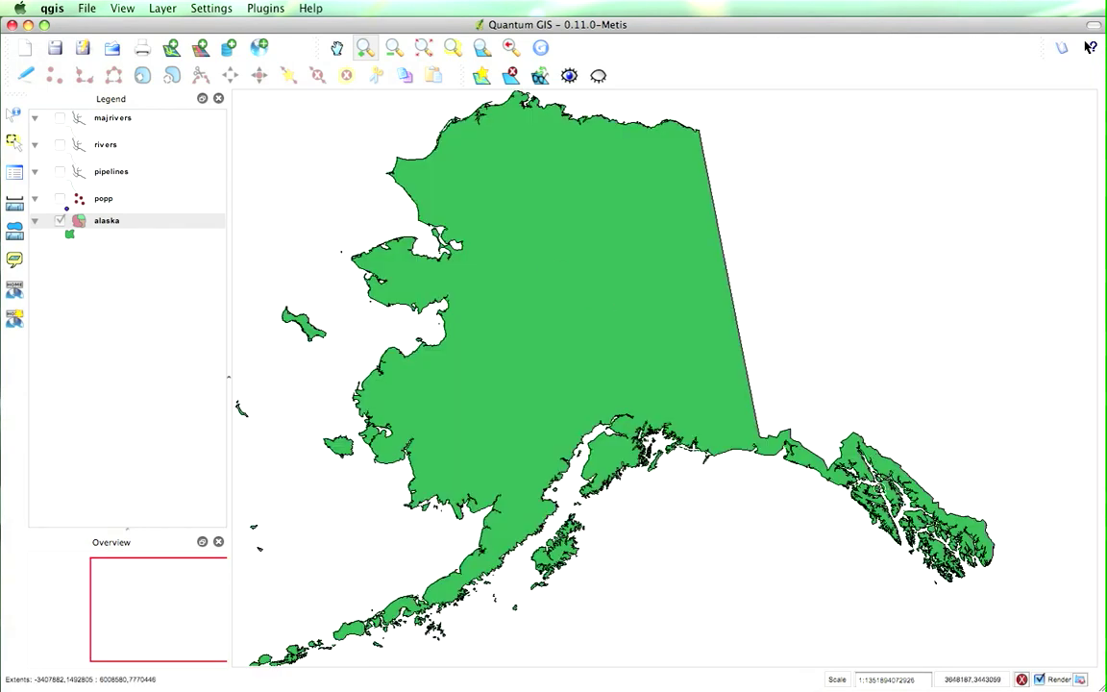
left_click(876, 486)
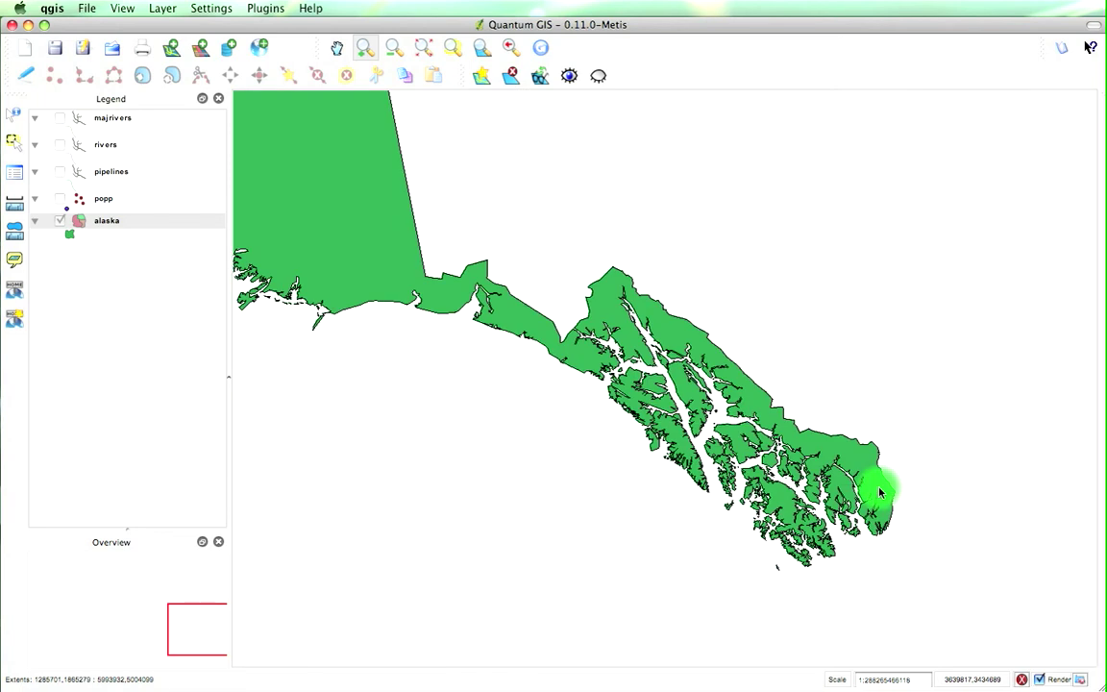
left_click(511, 48)
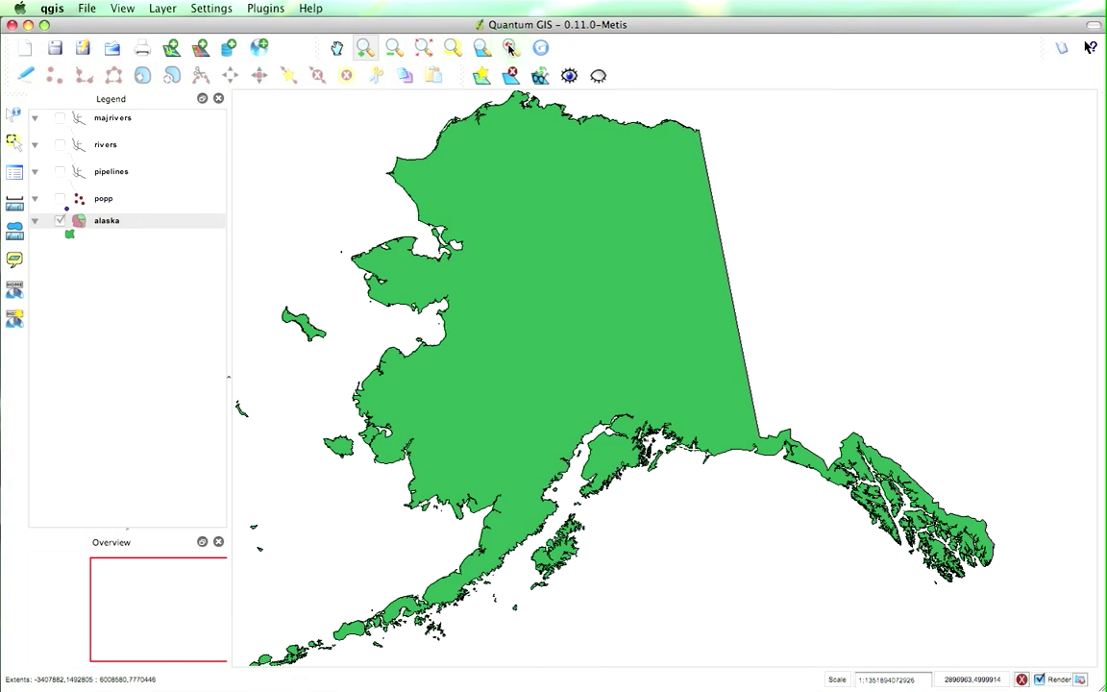
left_click(336, 51)
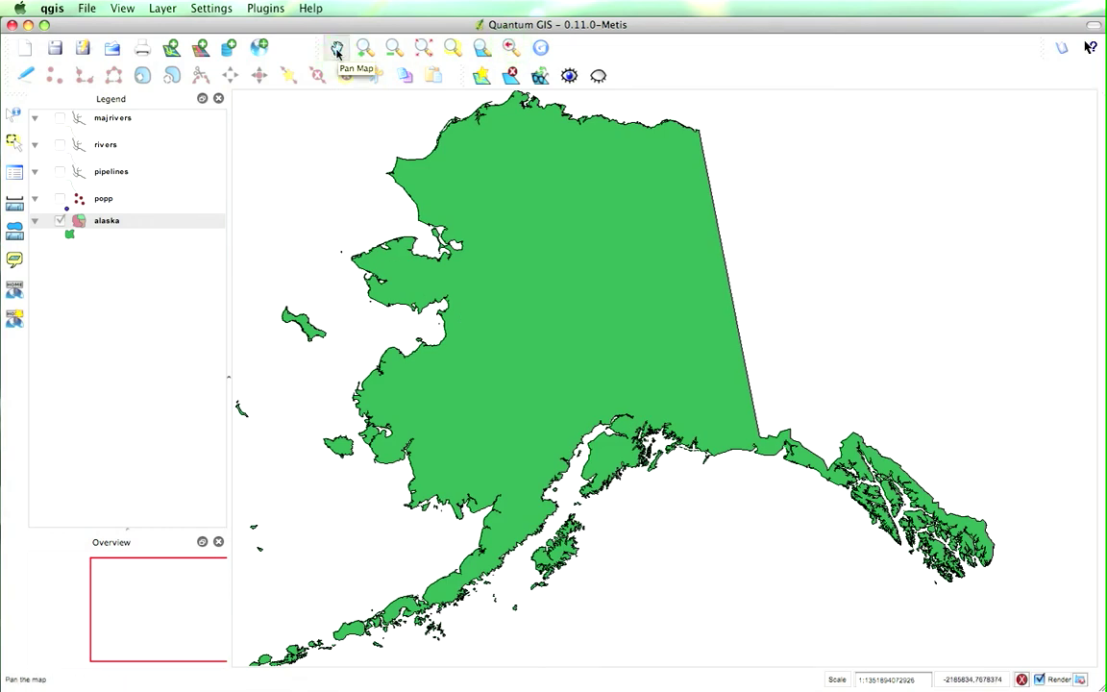
left_click_drag(403, 403, 619, 283)
left_click_drag(703, 294, 705, 388)
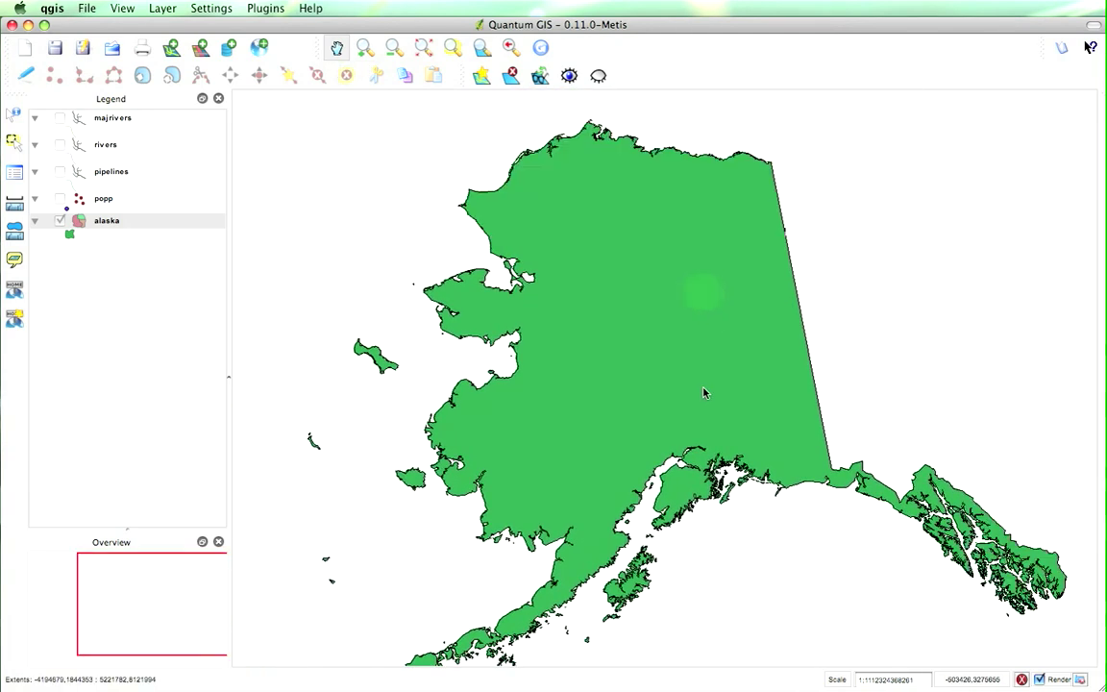
left_click(394, 48)
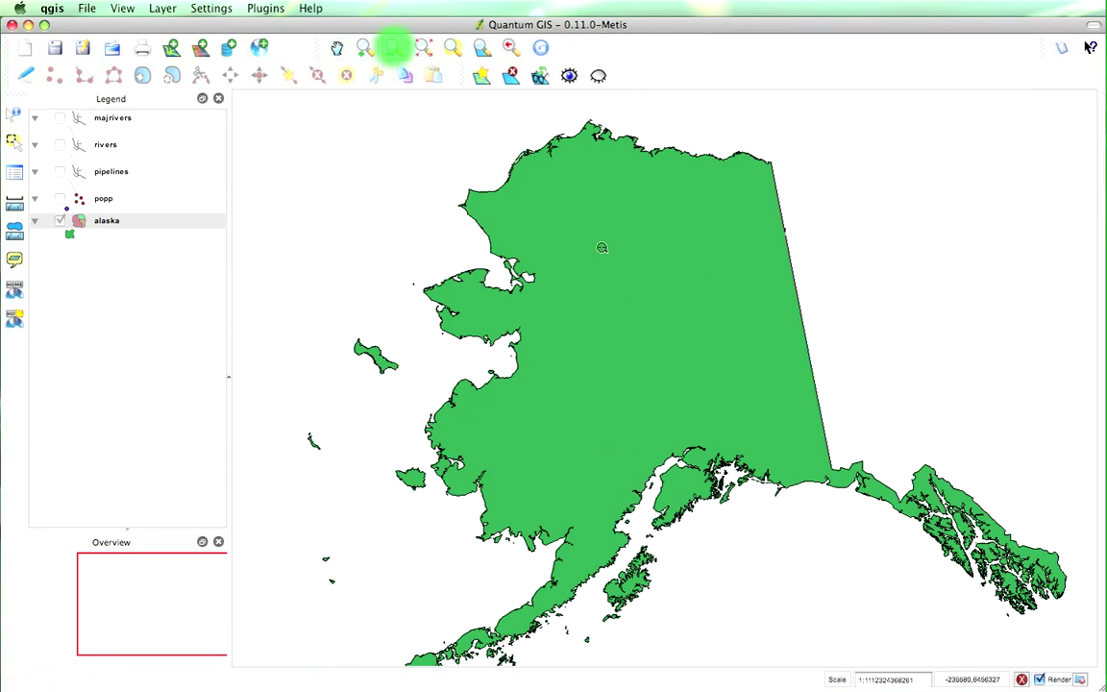
left_click(644, 317)
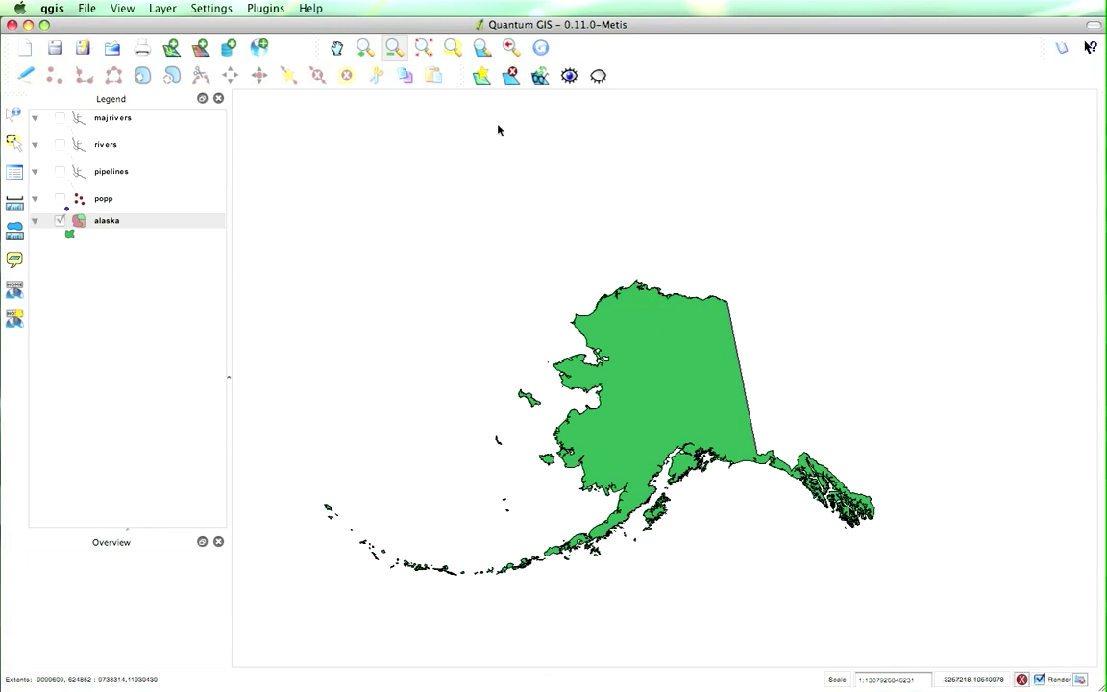
left_click(428, 53)
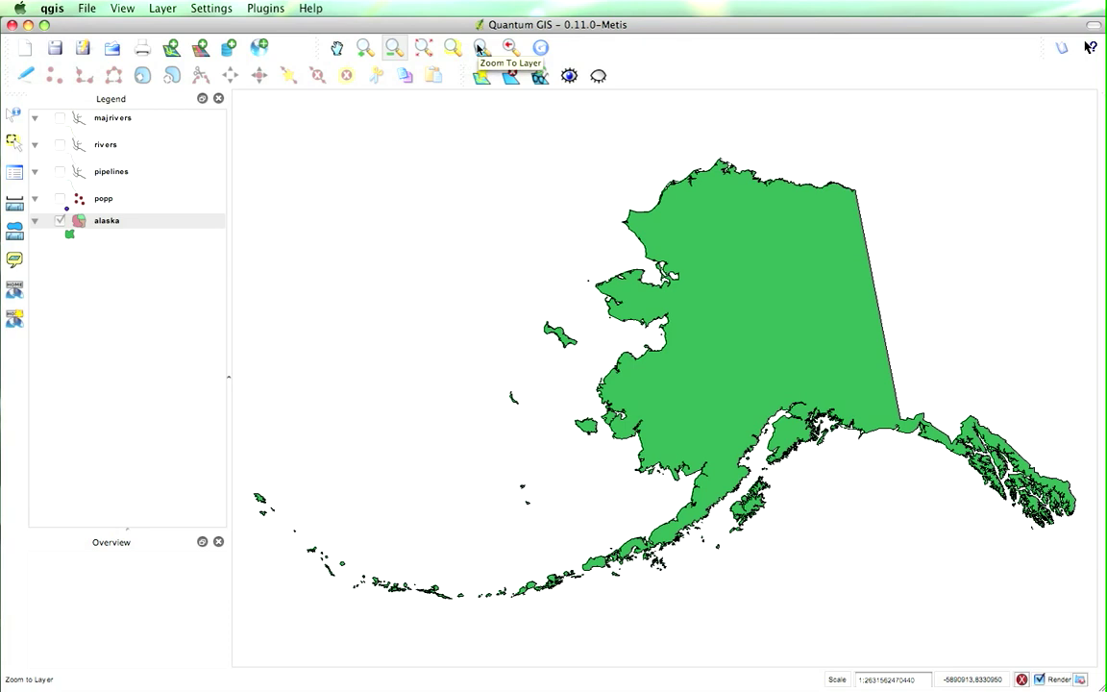
left_click(63, 174)
Step: Show the pipelines layer, zoom the map to it, and open its Layer Properties
left_click(61, 172)
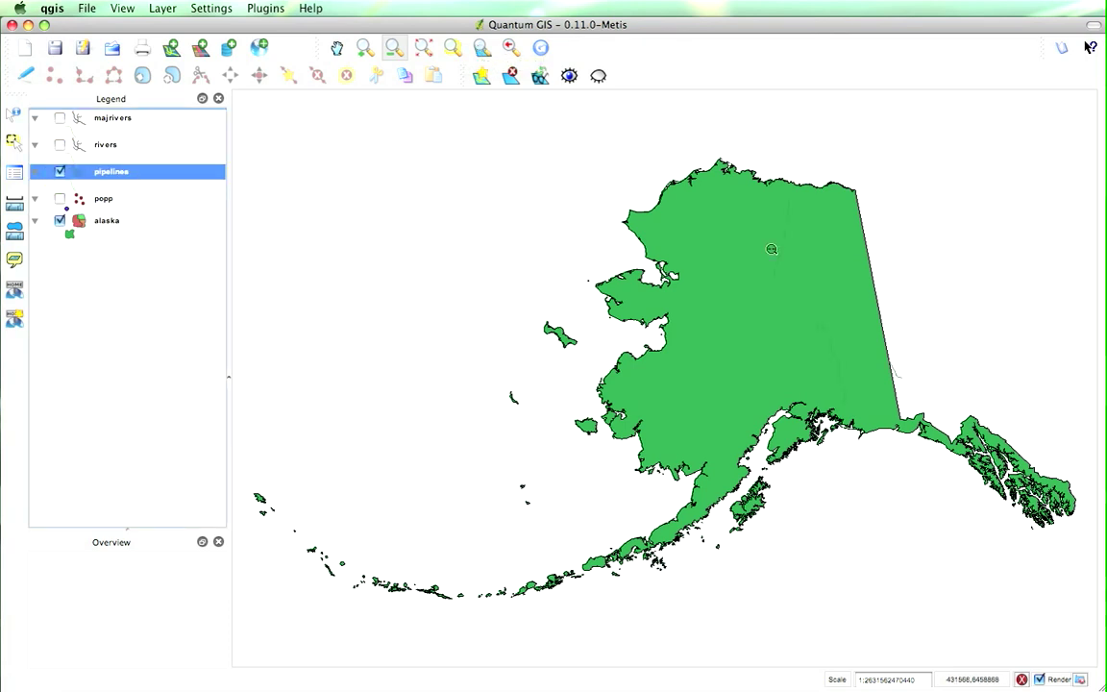
left_click(455, 50)
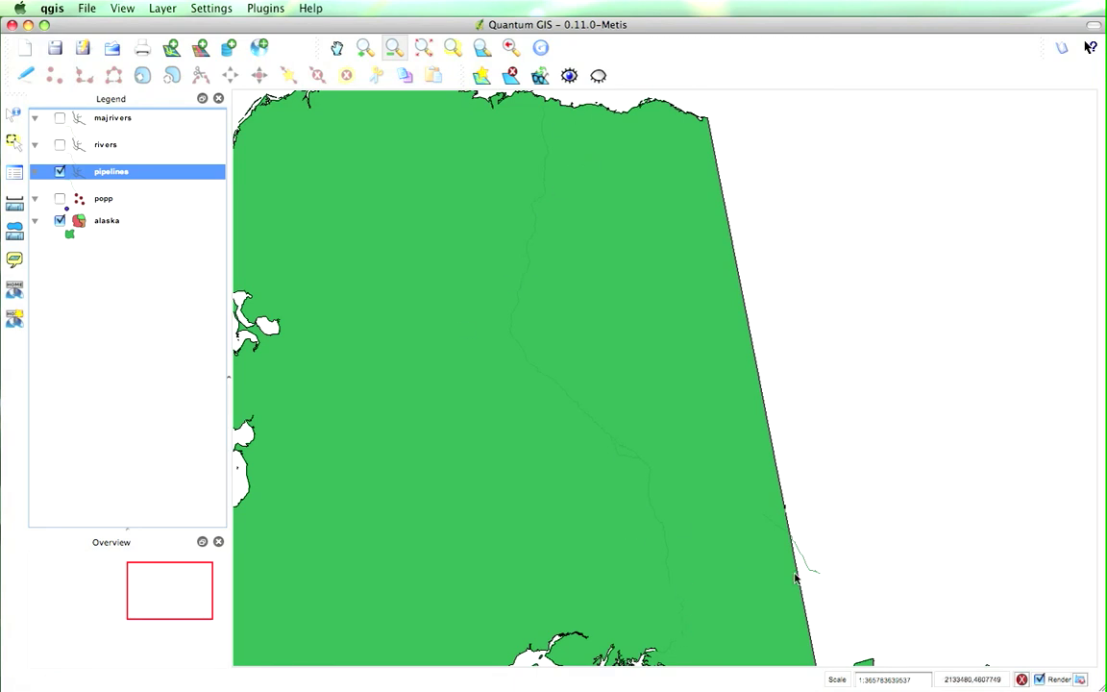
double_click(120, 173)
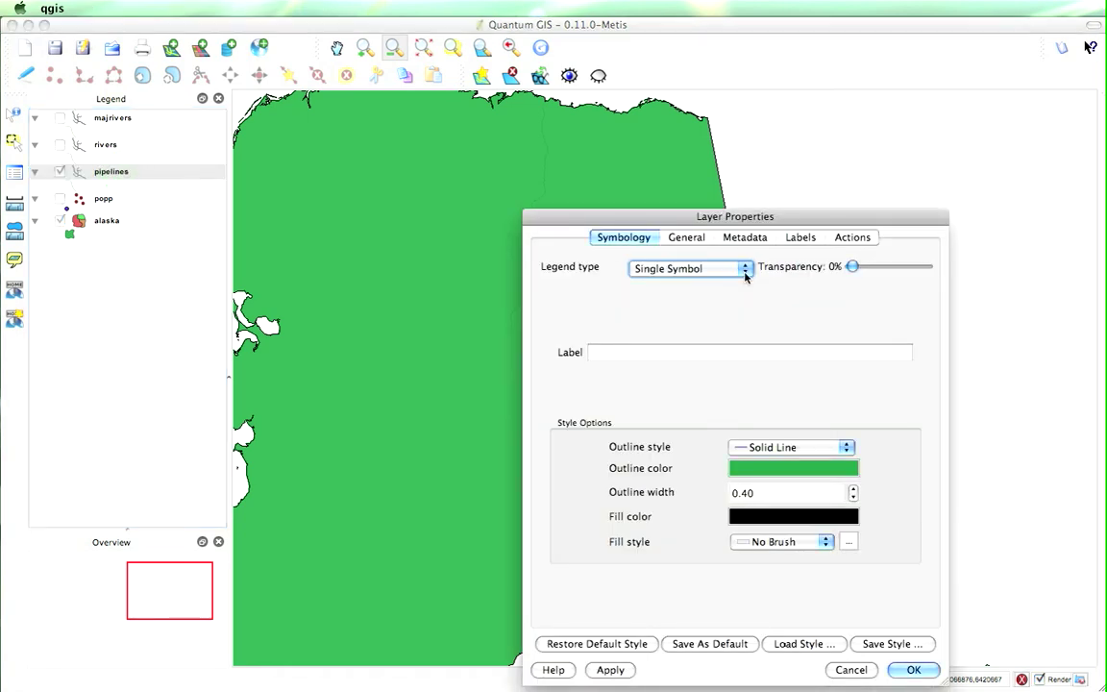
Step: Give the pipelines a pink outline colour with outline width 0.5 and apply
left_click(771, 472)
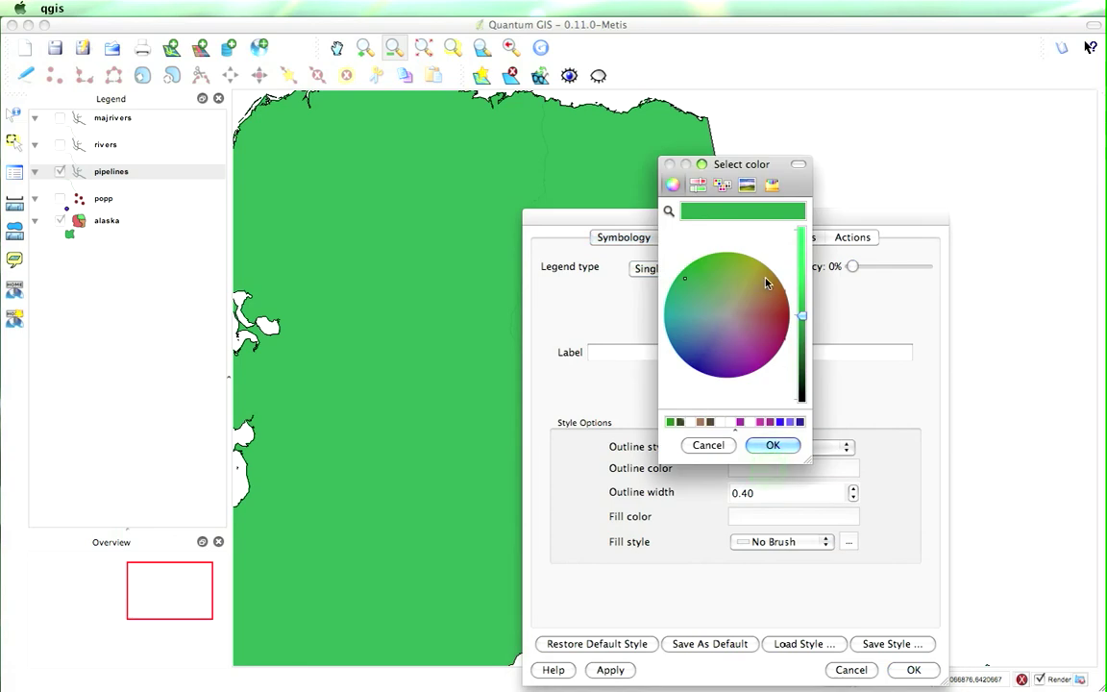
left_click(809, 322)
left_click_drag(808, 323, 802, 240)
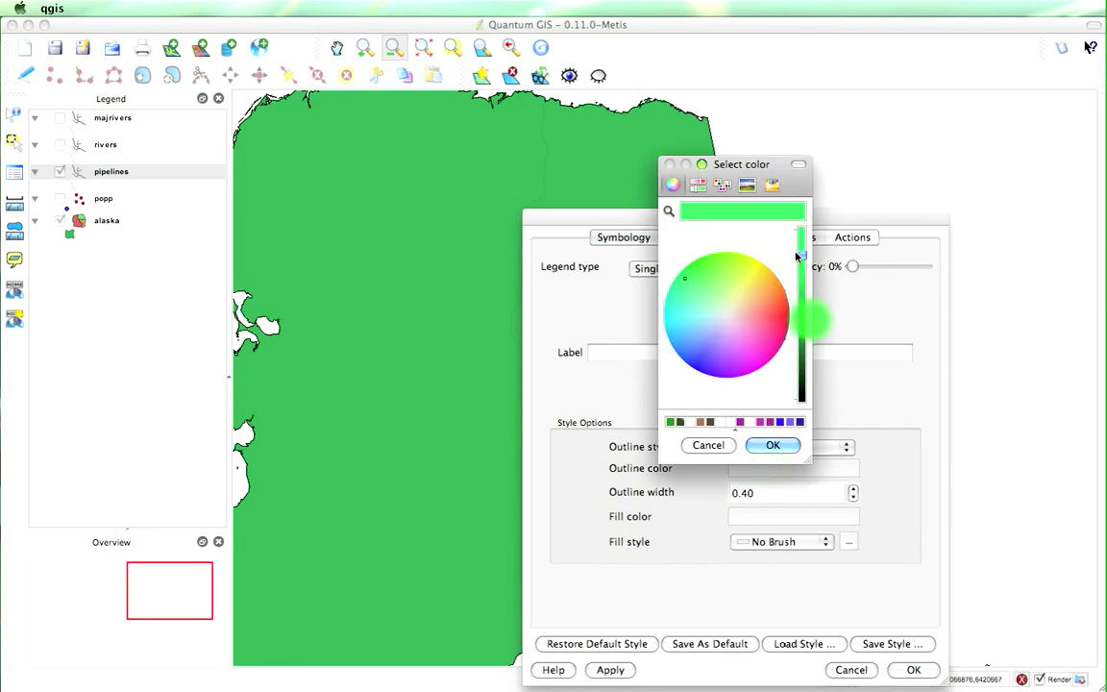
left_click(757, 259)
mouse_move(746, 270)
left_mouse_down()
mouse_move(775, 308)
mouse_move(764, 341)
left_mouse_up()
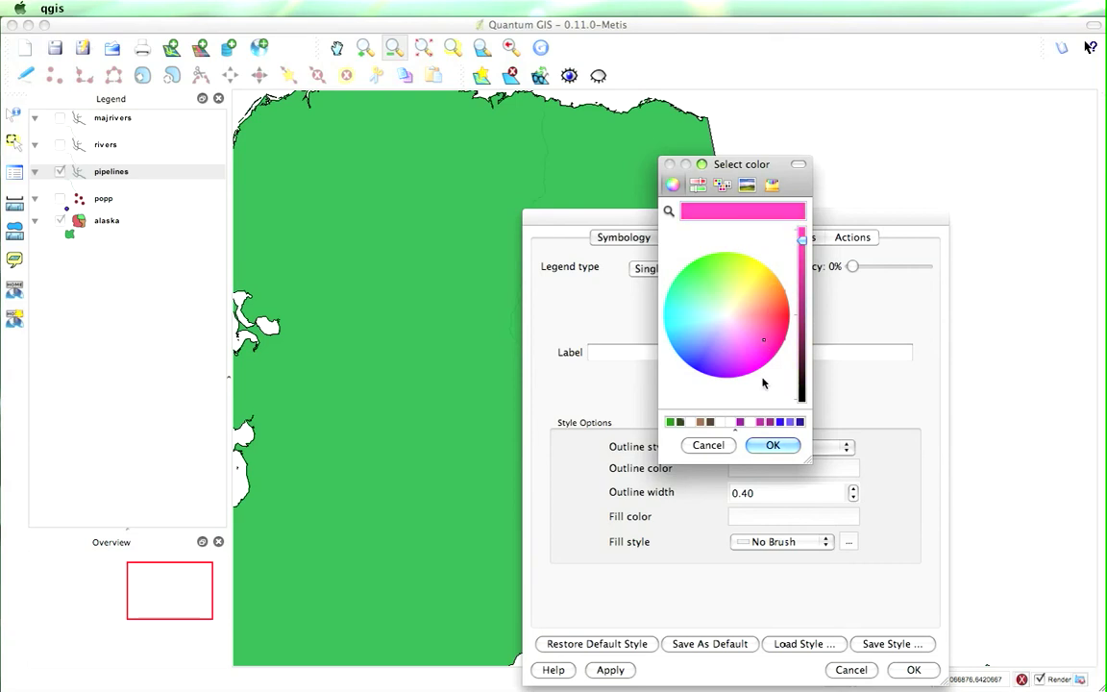
left_click(766, 447)
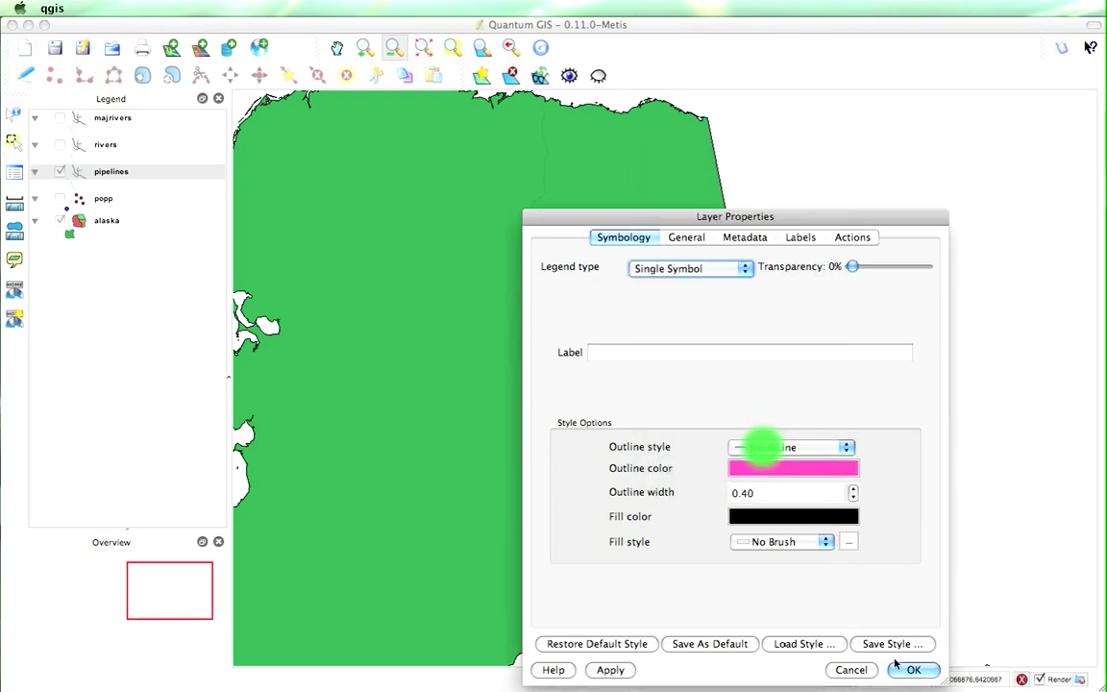
left_click(853, 489)
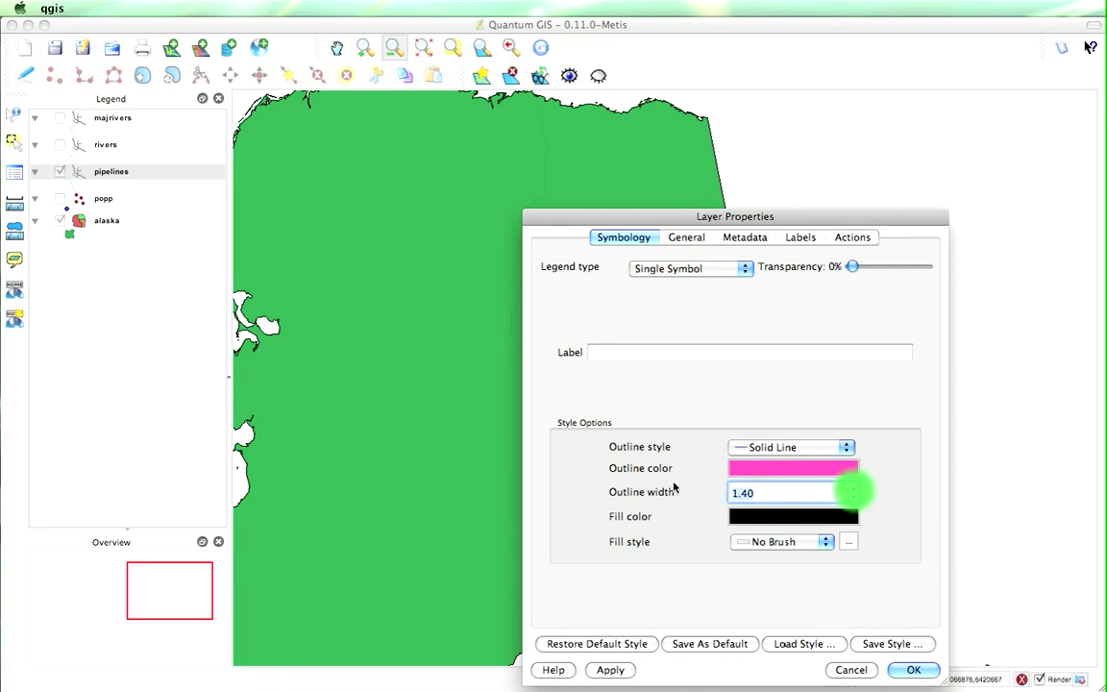
key("BackSpace")
key("BackSpace")
key("BackSpace")
key("BackSpace")
type(".5")
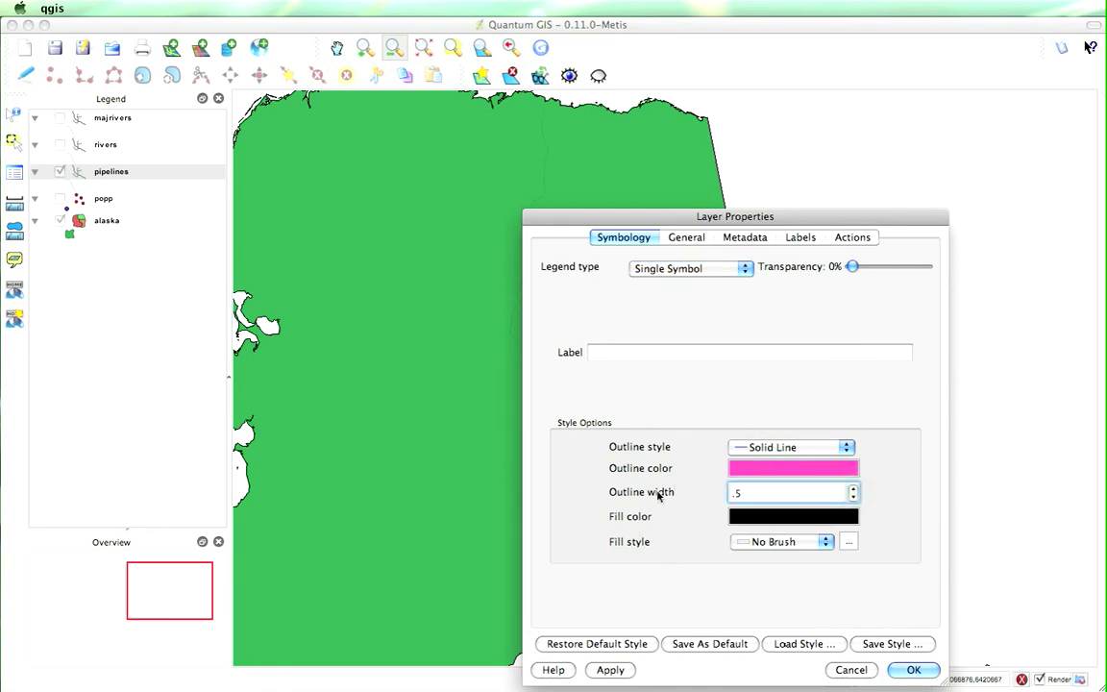
left_click(913, 671)
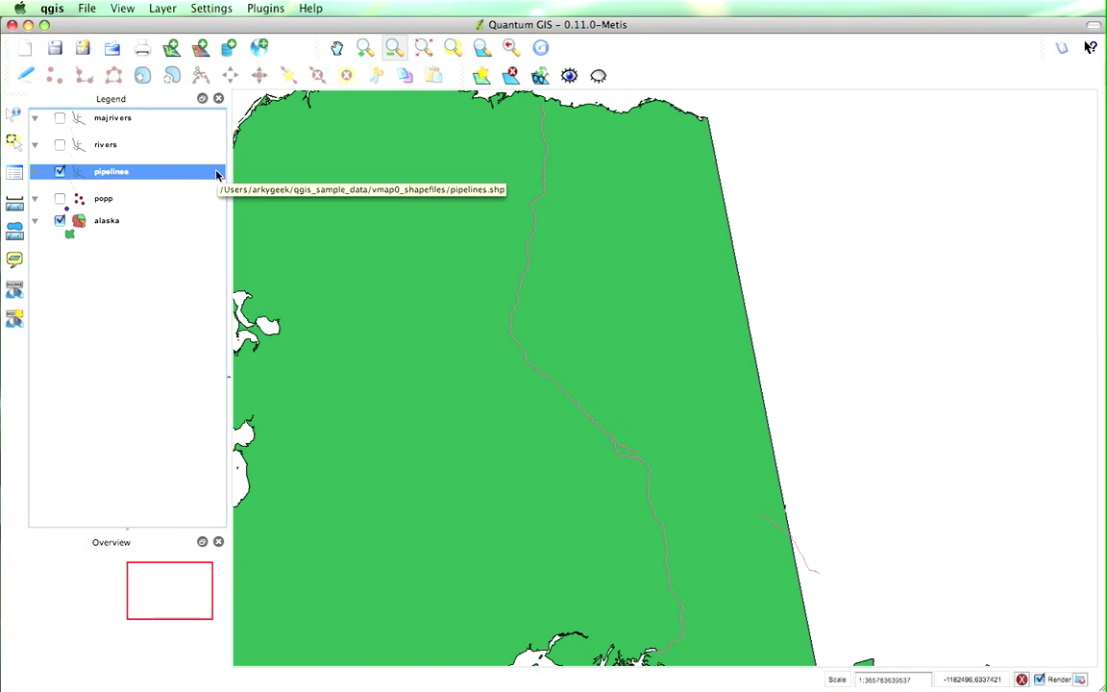
Step: Browse the pipelines attribute table's LOCDESC values, then close the table
left_click(13, 175)
left_click(112, 157)
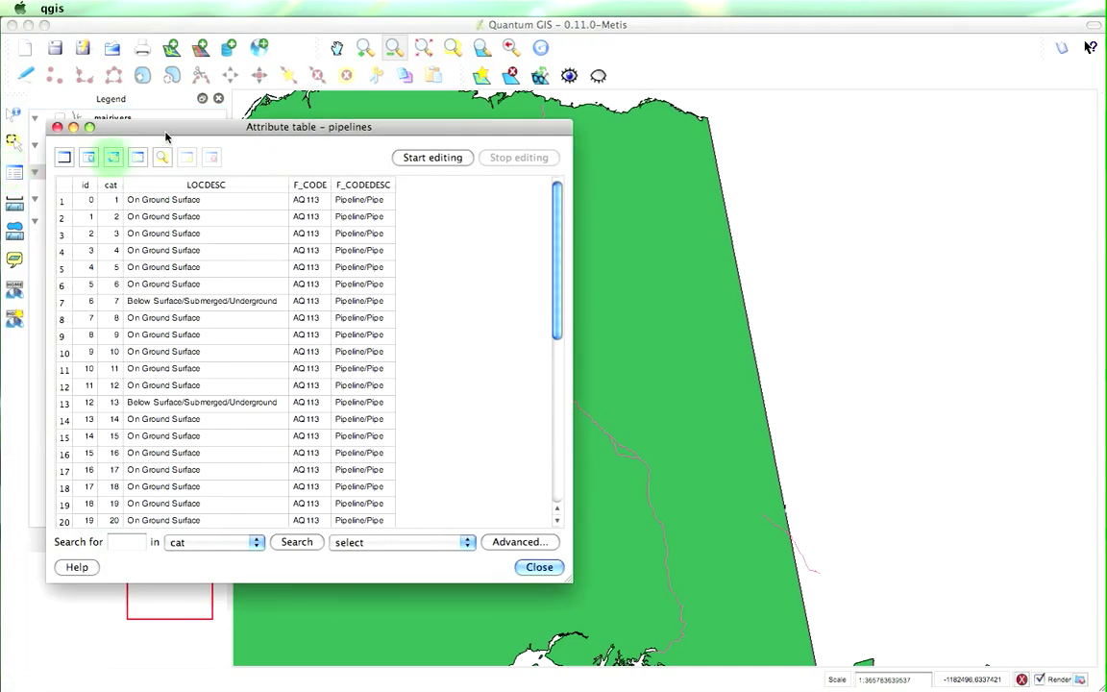
left_click_drag(173, 131, 670, 110)
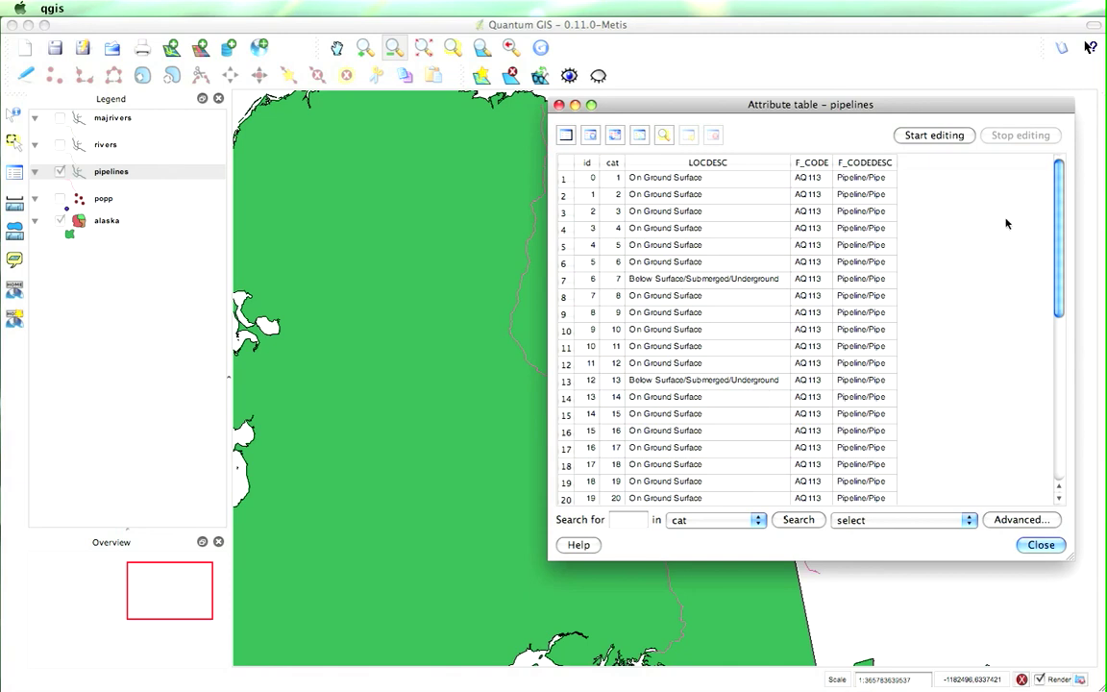
scroll(1046, 301, "down", 6)
scroll(1046, 302, "up", 6)
left_click(1041, 546)
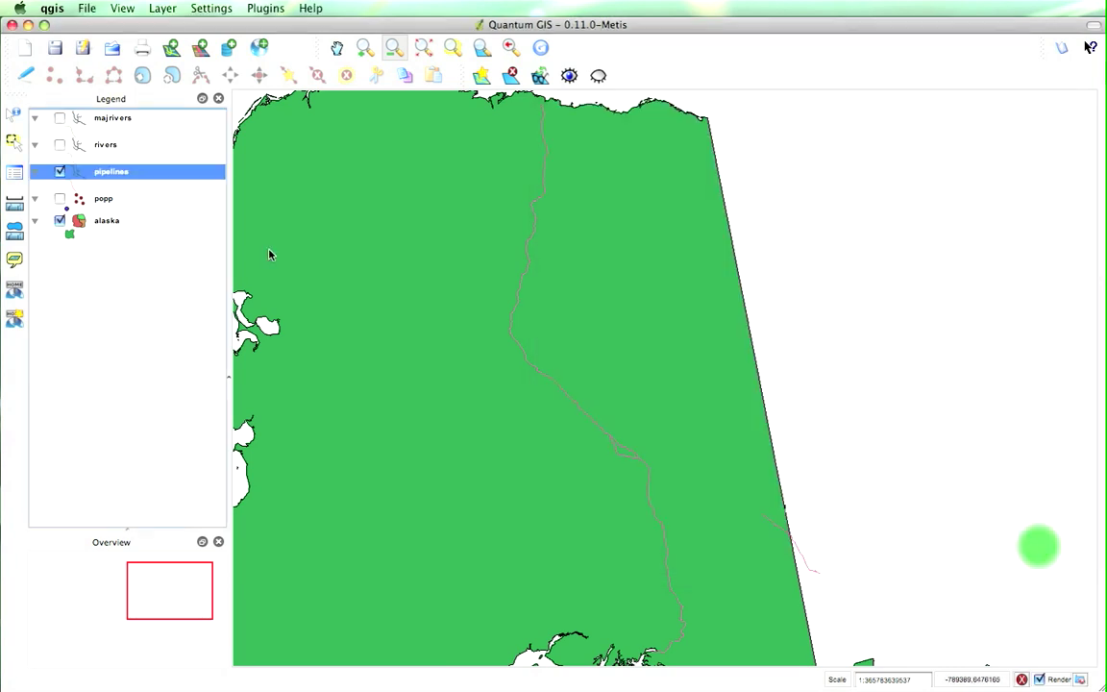
Step: Set the pipelines legend type to Unique Value with LOCDESC as the classification field
double_click(131, 173)
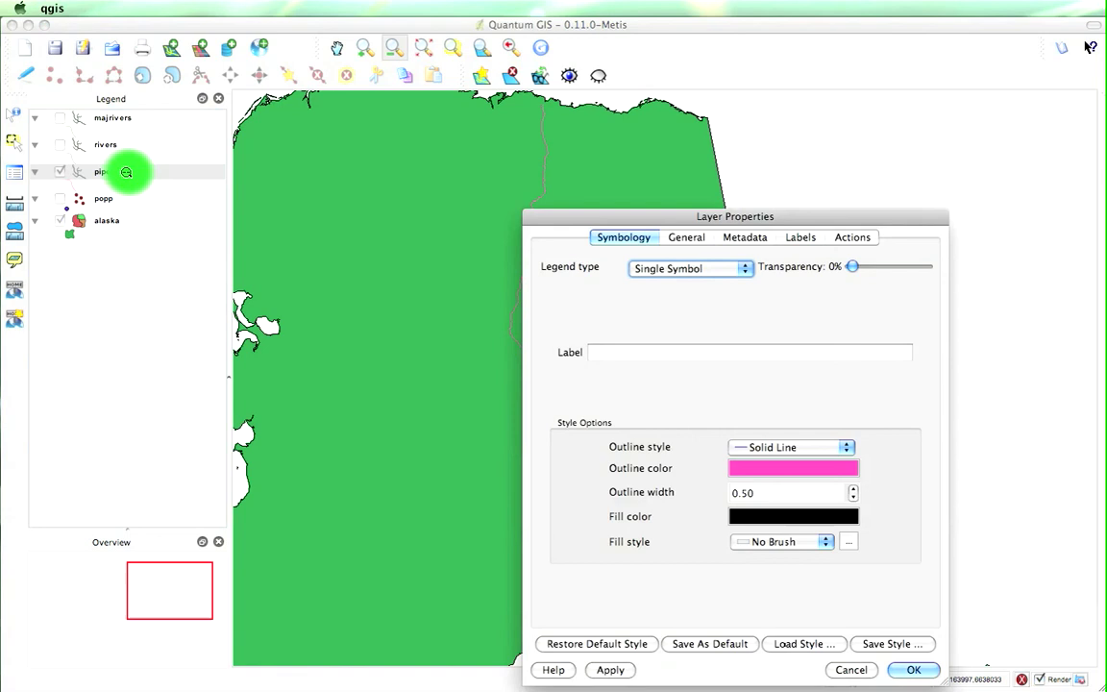
left_click(670, 268)
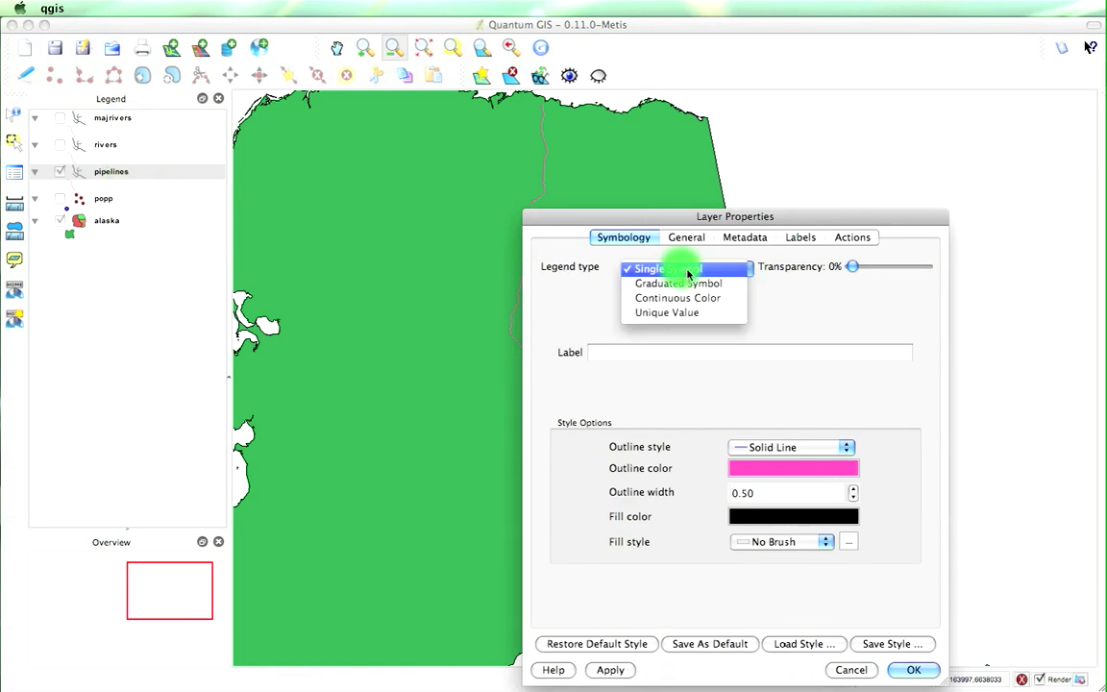
left_click(685, 319)
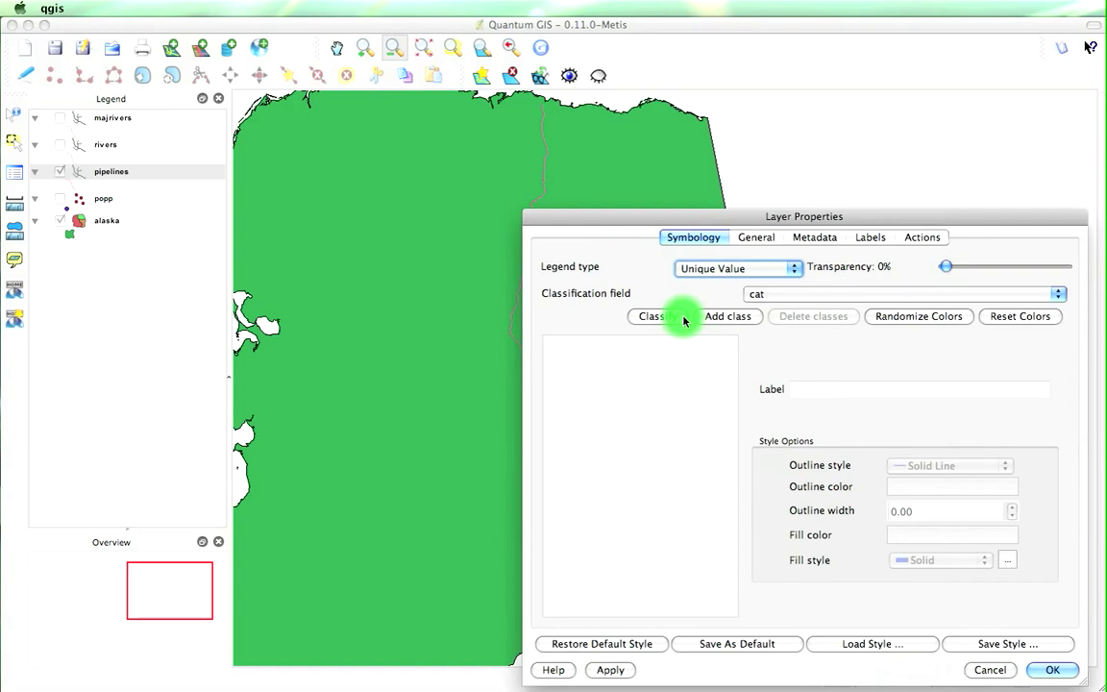
left_click(793, 298)
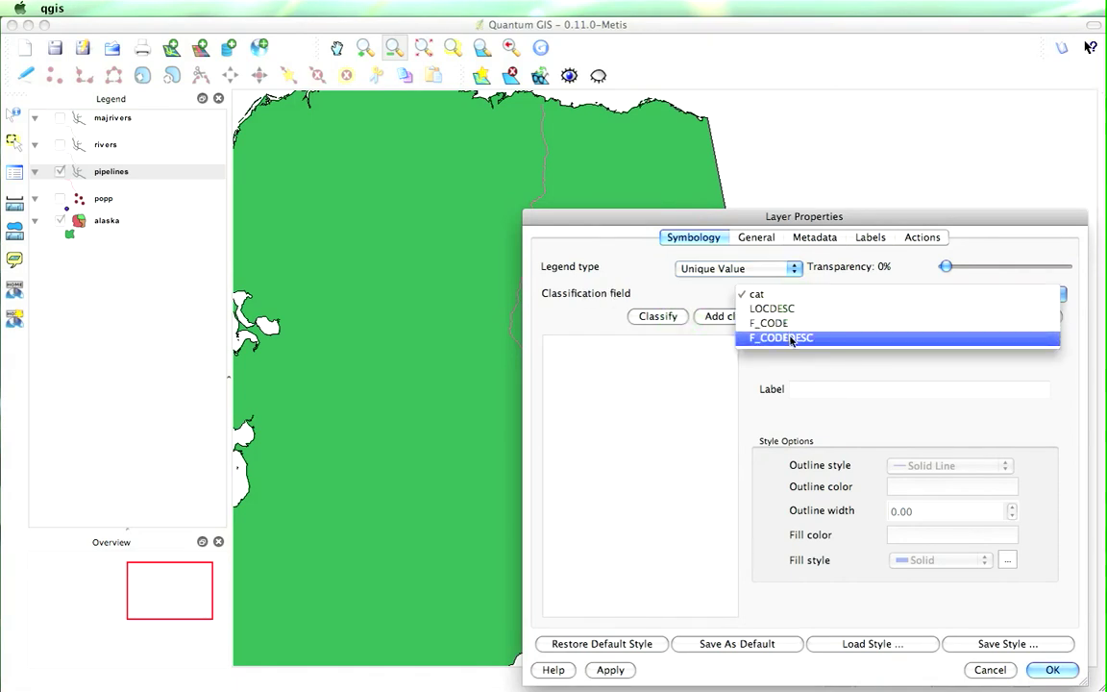
left_click(780, 310)
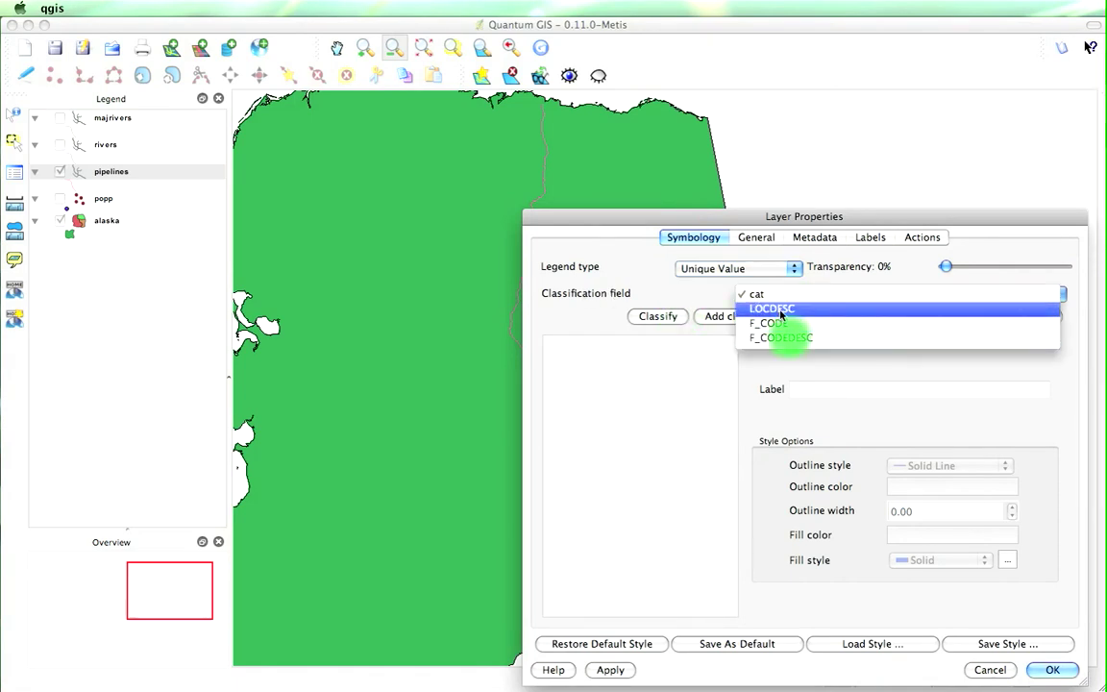
Step: Colour the Below Surface/Submerged/Underground class red, keep On Ground Surface purple, and apply
left_click(657, 318)
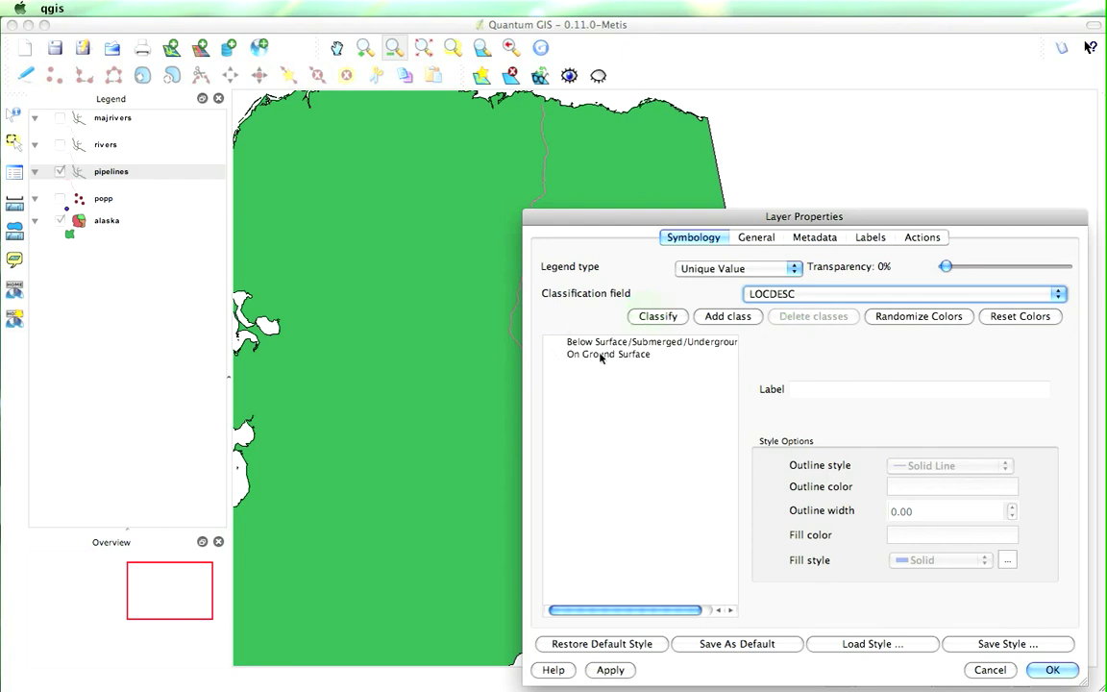
left_click(591, 346)
left_click(655, 352)
left_click(658, 346)
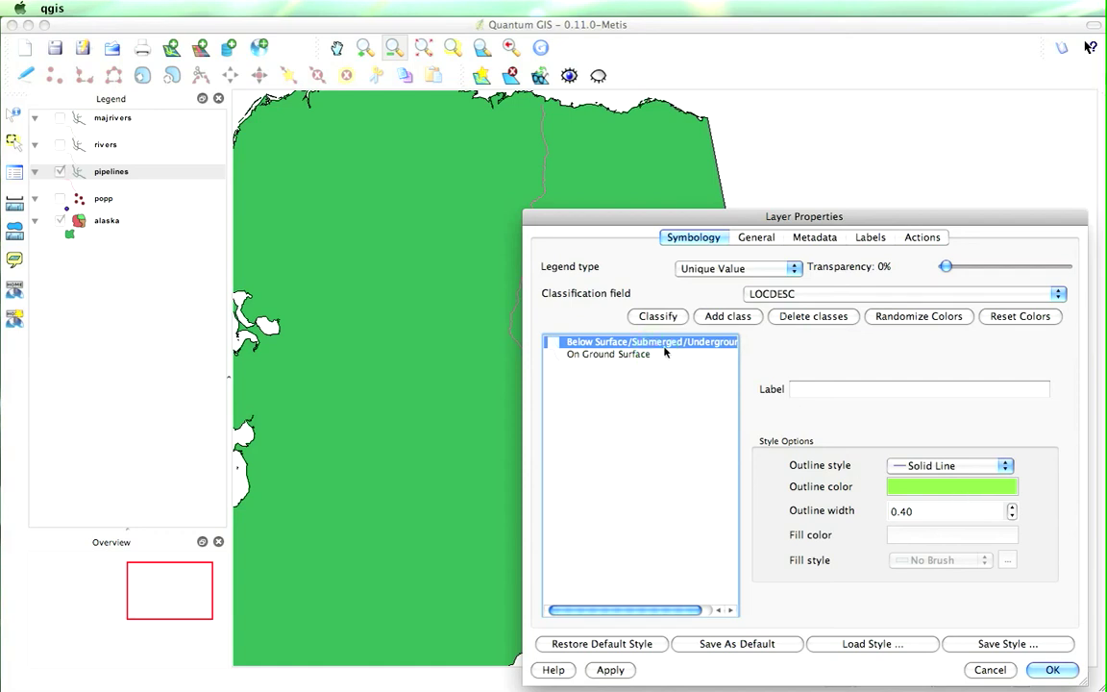
left_click(950, 487)
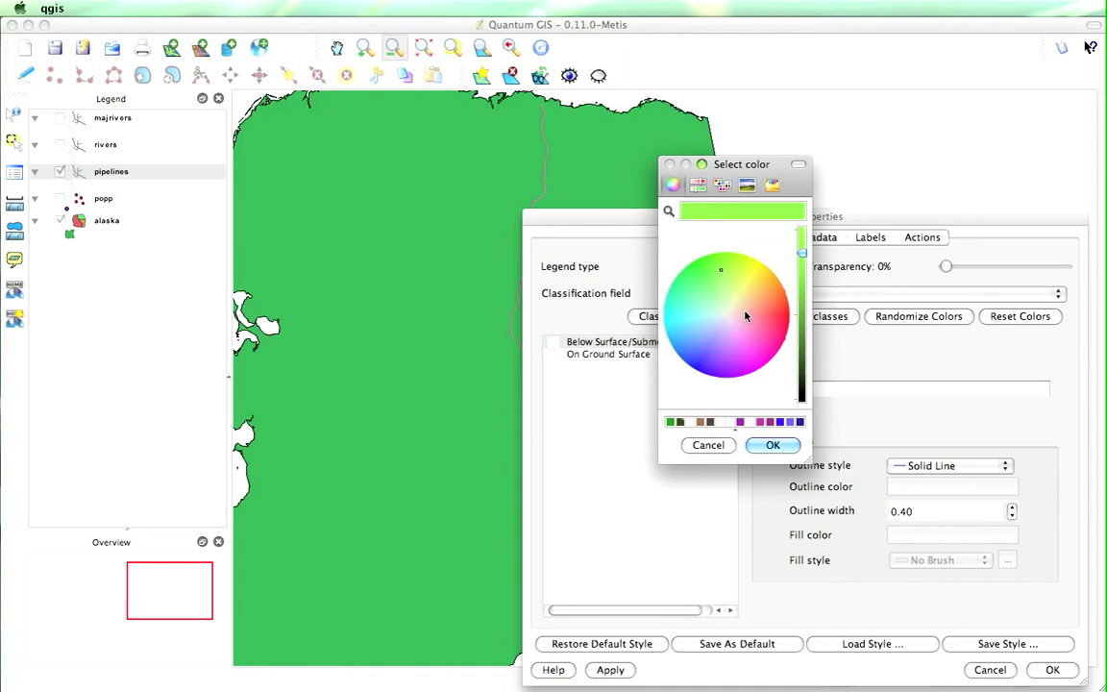
left_click(704, 358)
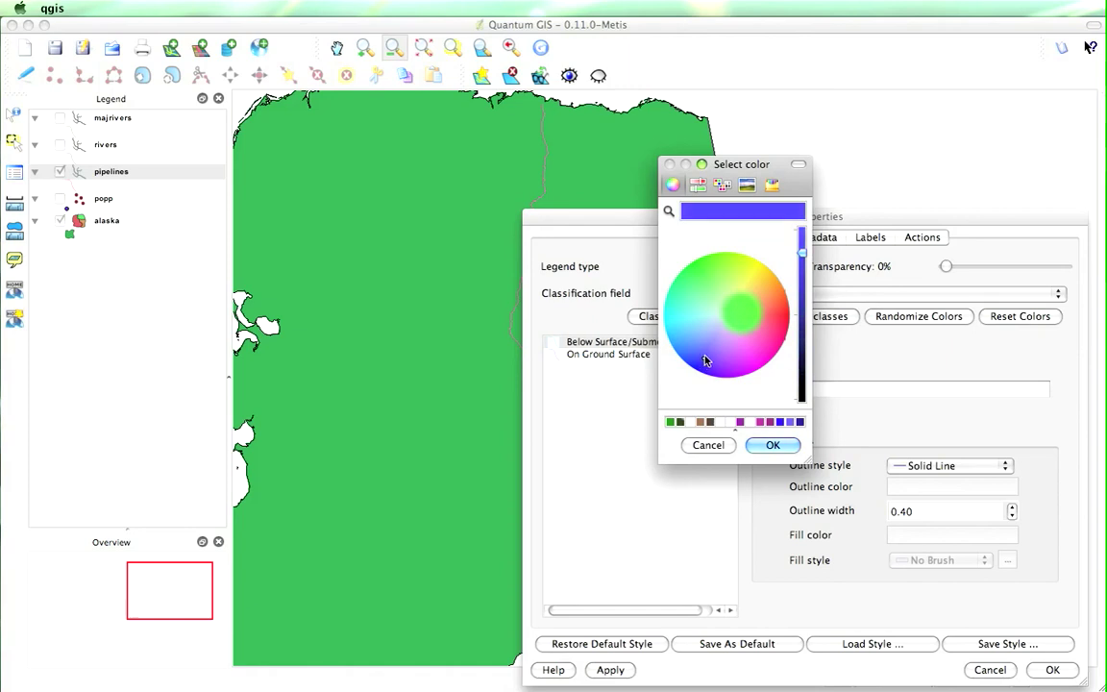
left_click(776, 315)
left_click(805, 251)
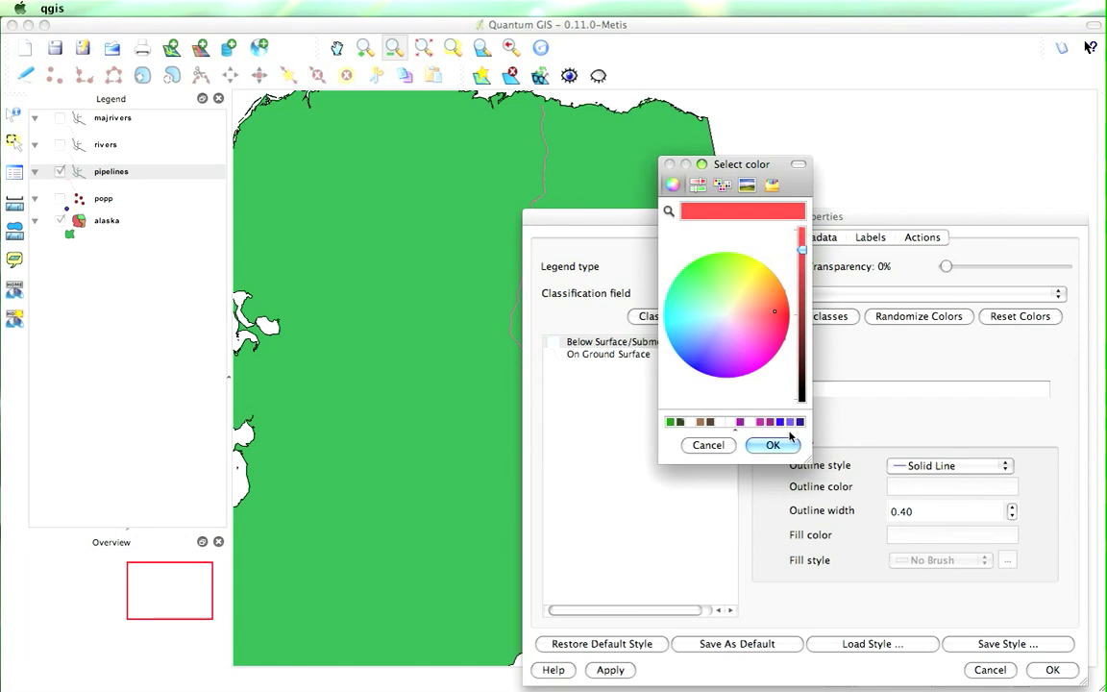
left_click(778, 445)
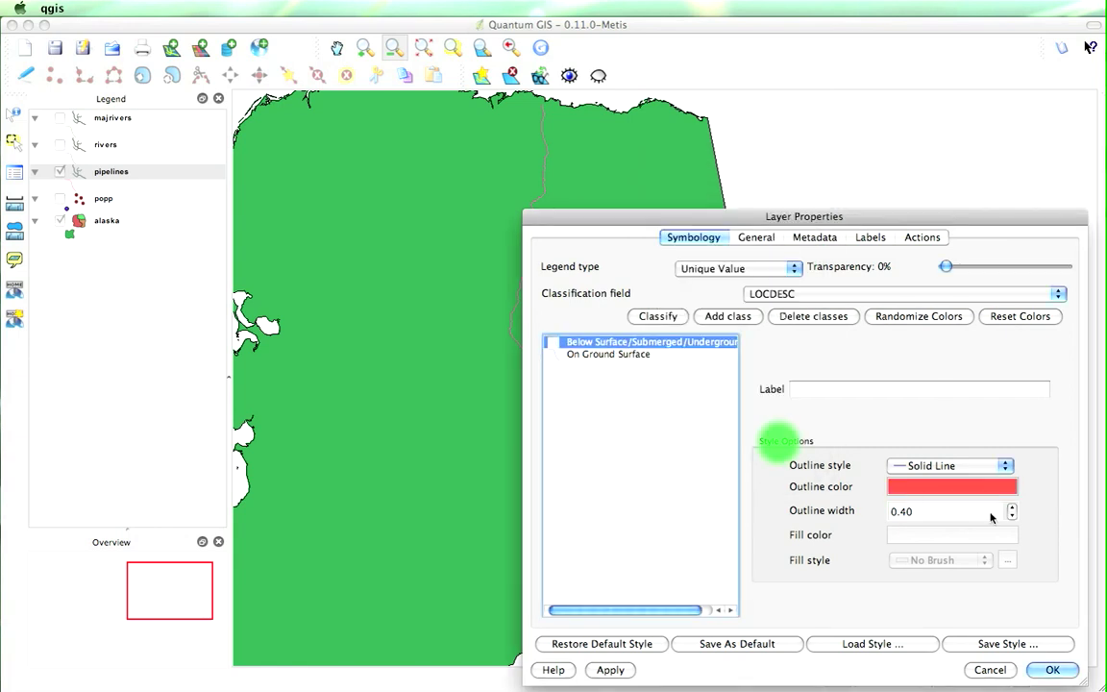
left_click(616, 356)
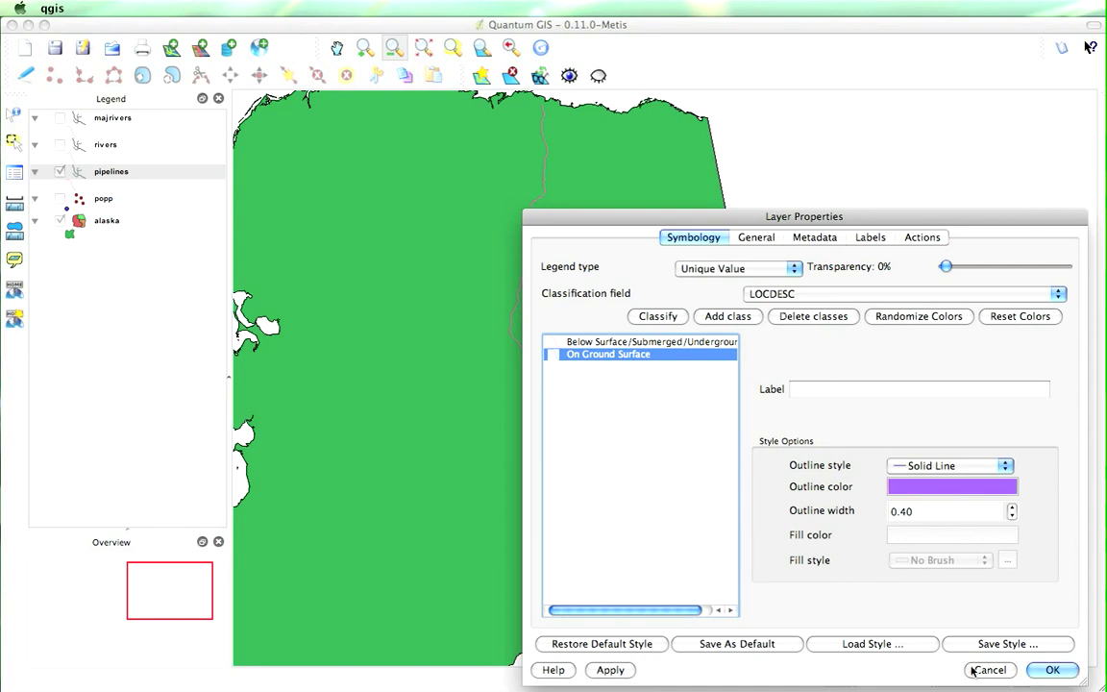
left_click(1050, 669)
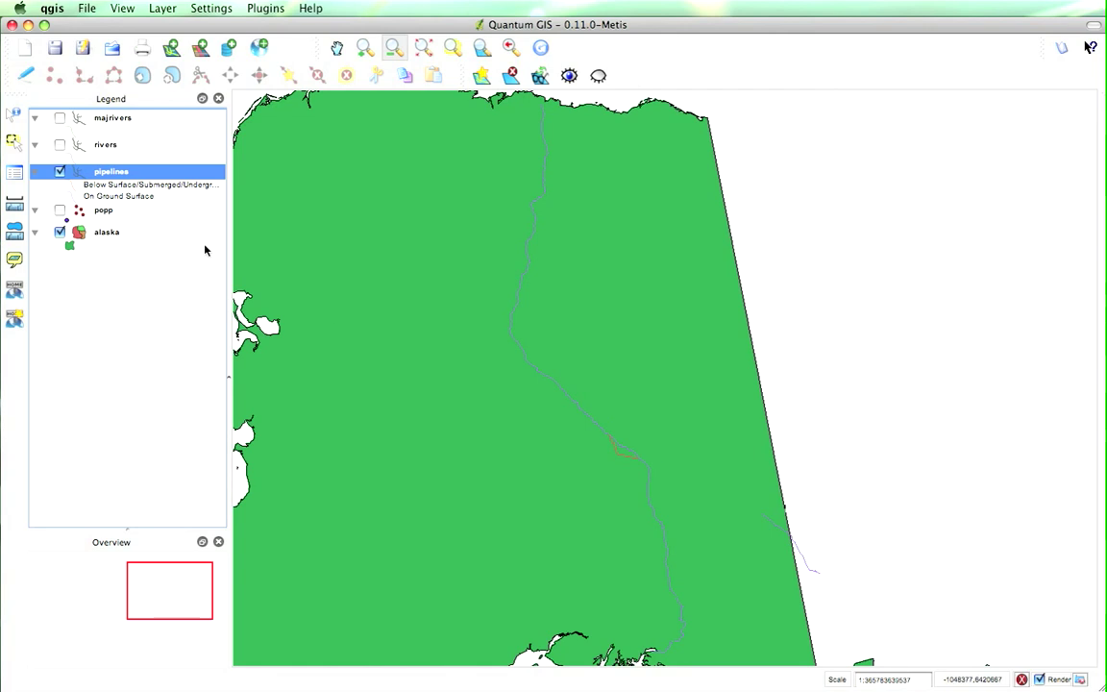
Step: Set the outline width of both pipeline classes to 0.6 and apply
double_click(104, 172)
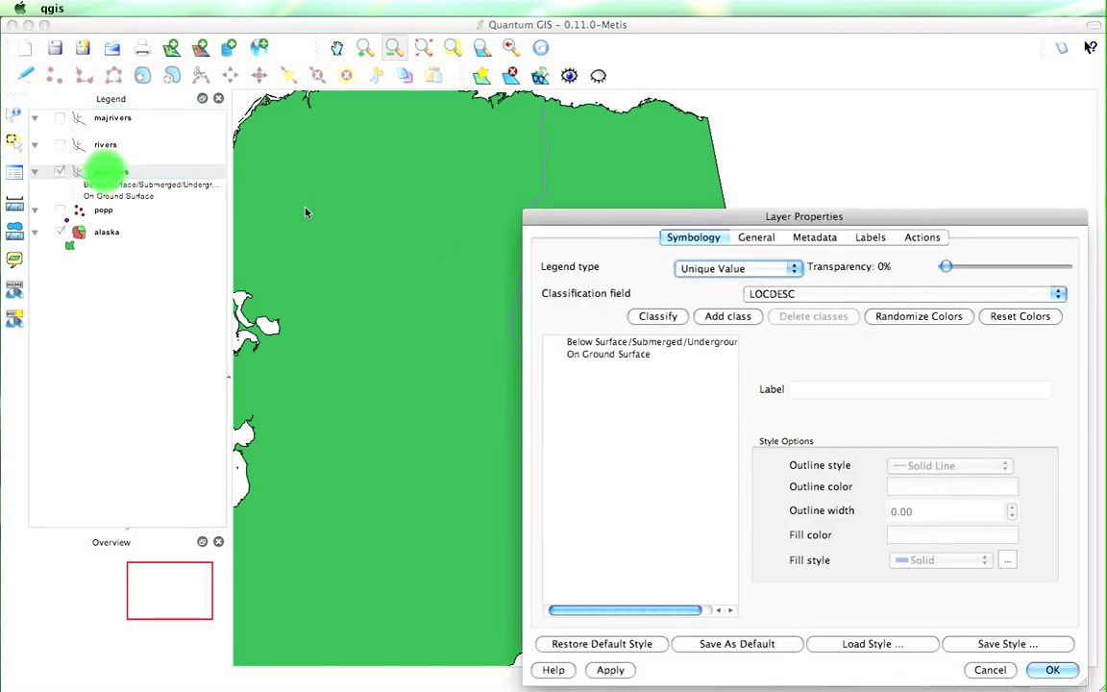
left_click_drag(586, 343, 581, 354)
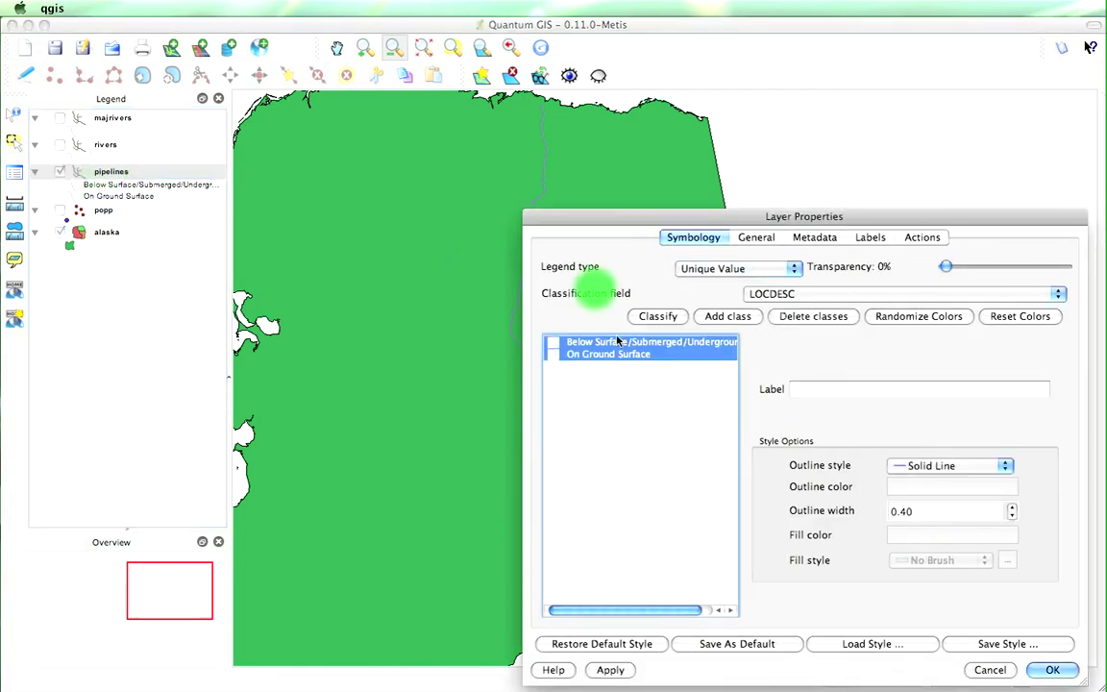
left_click(1013, 510)
key("BackSpace")
type(".6")
left_click(1054, 669)
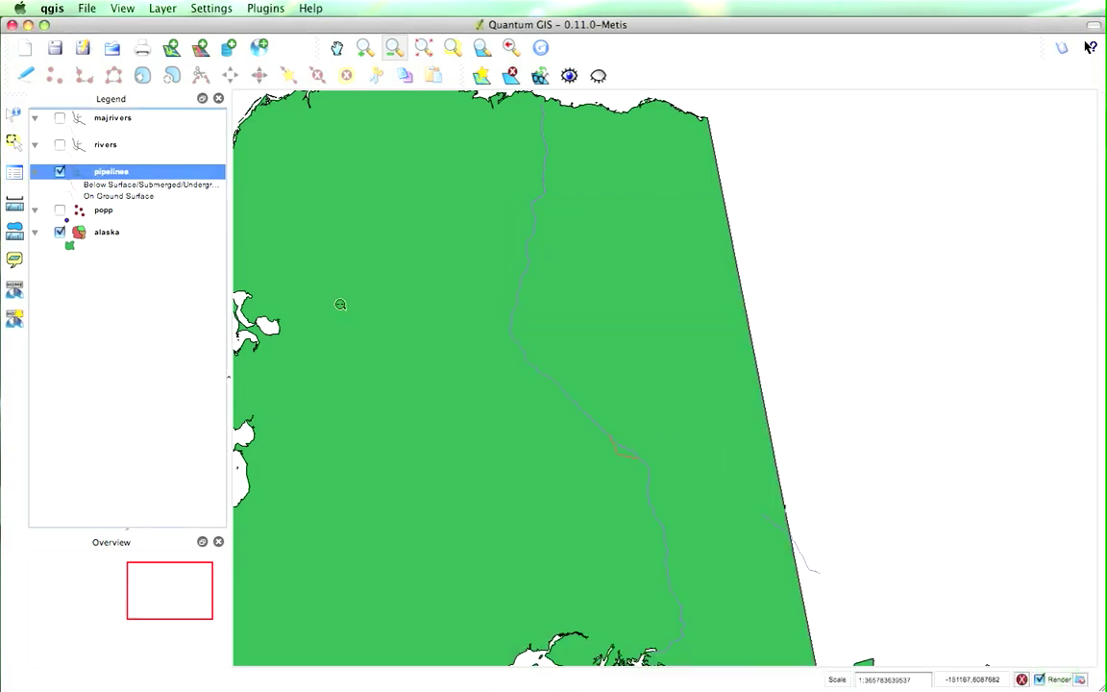
Step: Increase both pipeline classes' outline width from 0.6 to 1 and apply
double_click(123, 174)
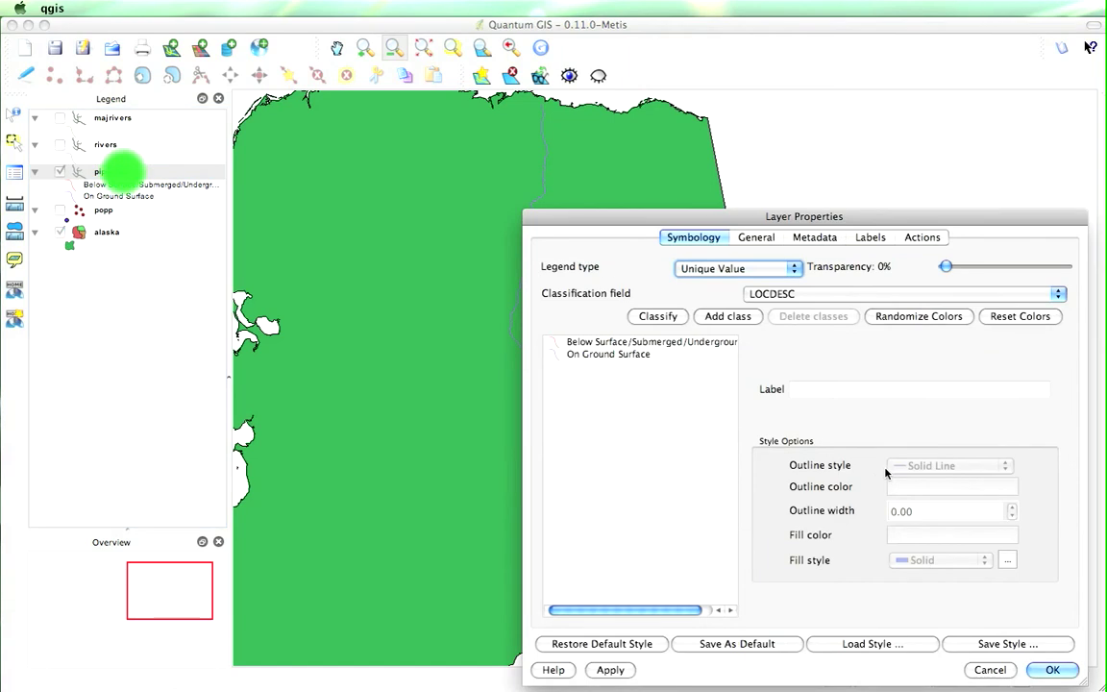
left_click(675, 376)
left_click_drag(652, 377, 624, 345)
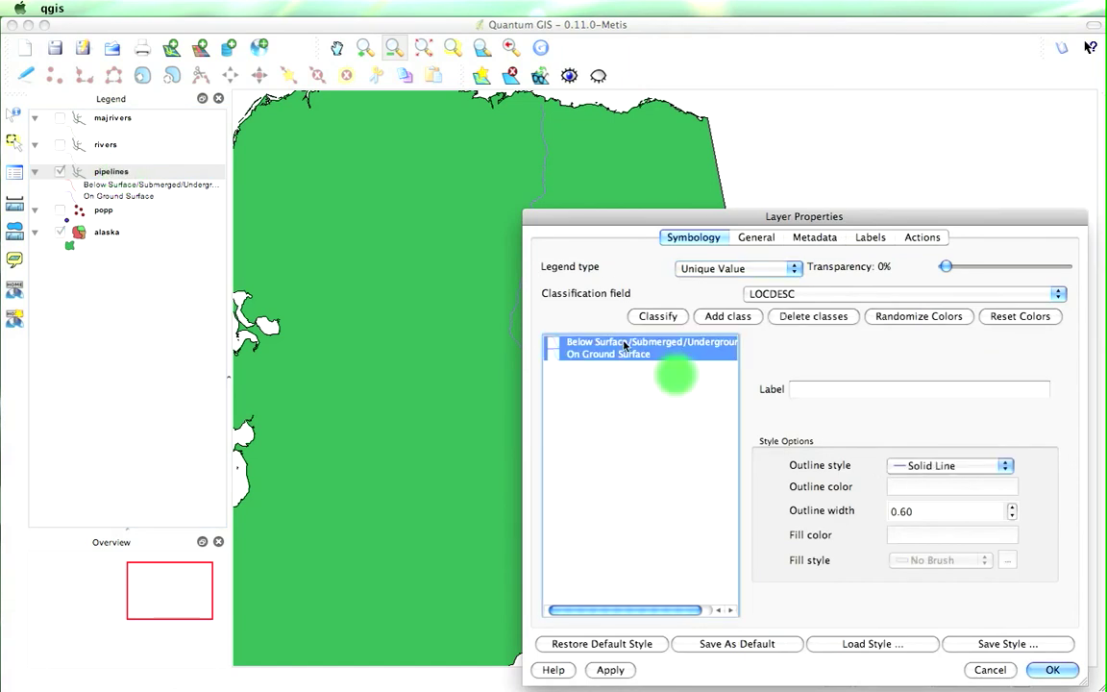
double_click(1007, 514)
type("1")
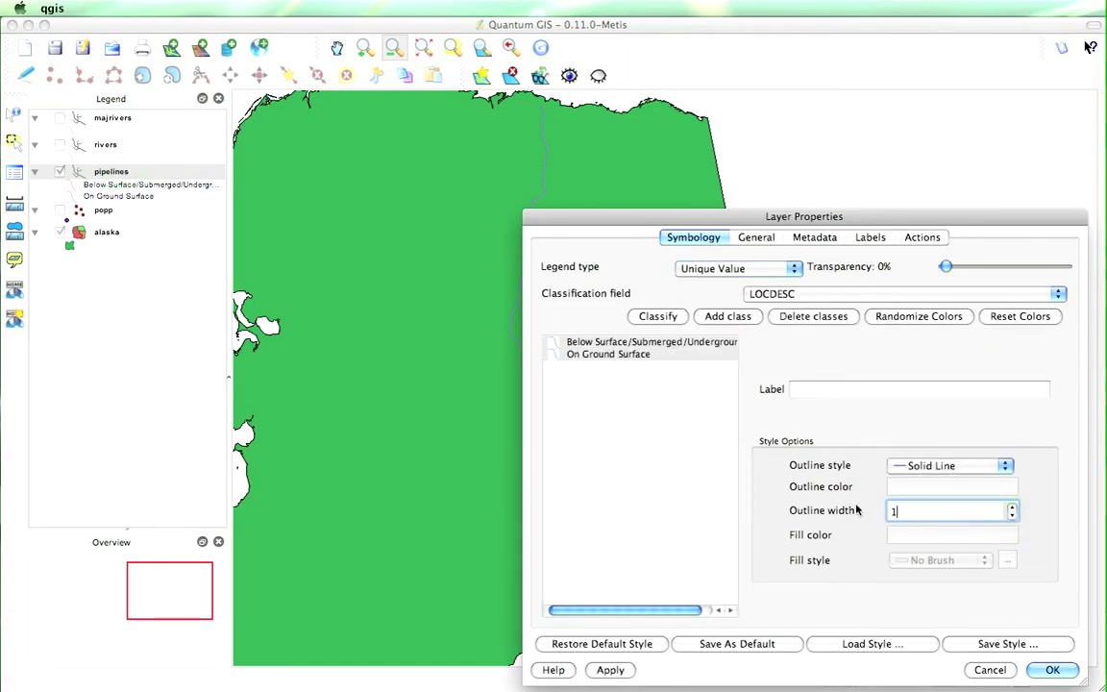
left_click(1051, 670)
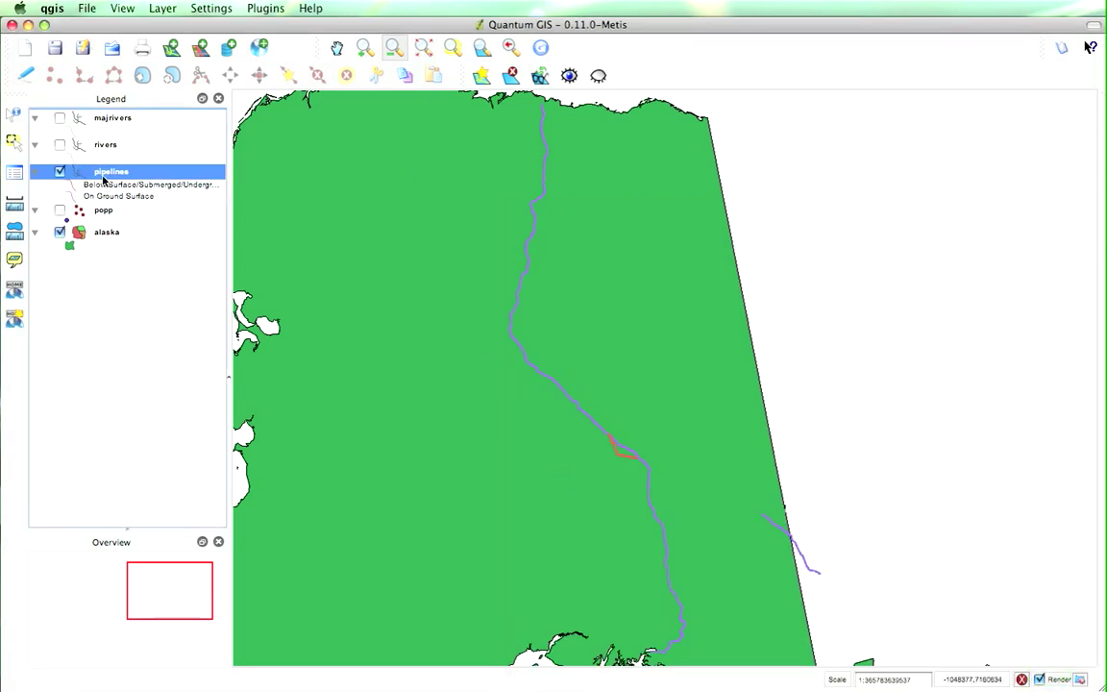
Step: Zoom to the whole alaska layer, hide pipelines, show popp points and open popp's attribute table
left_click(108, 236)
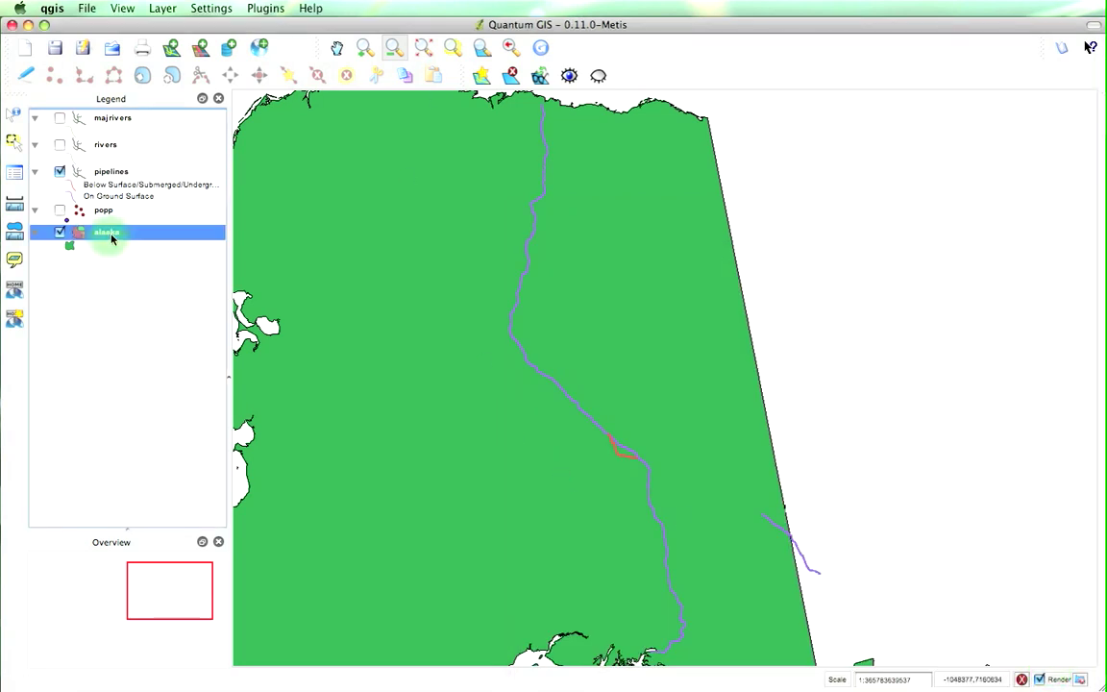
left_click(482, 49)
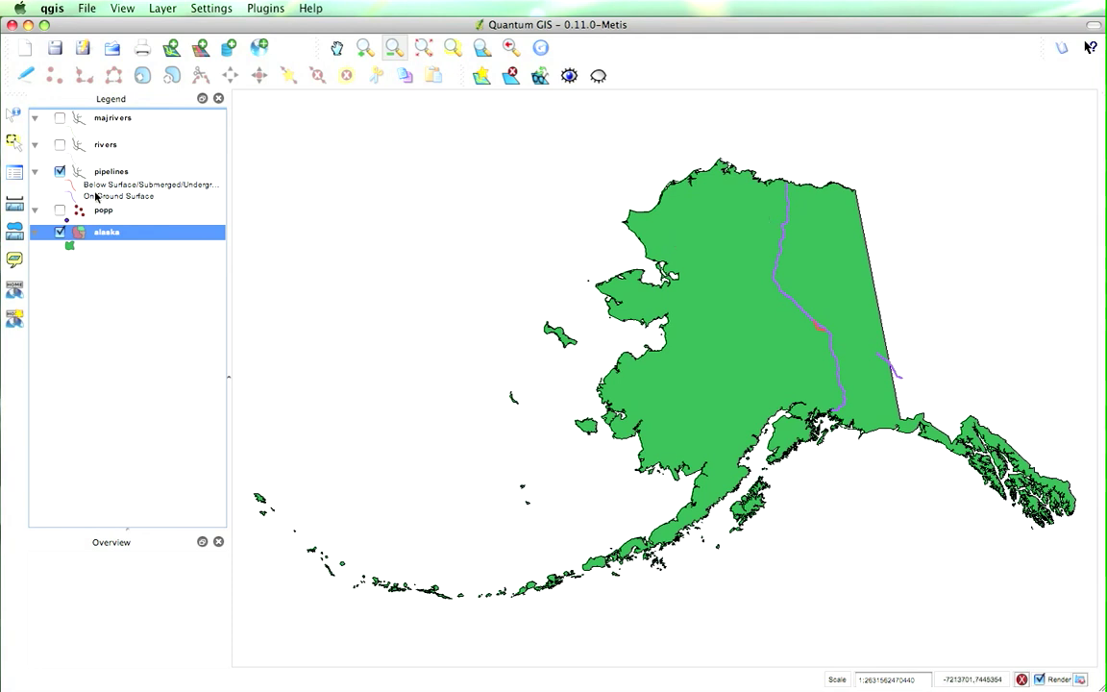
left_click(56, 177)
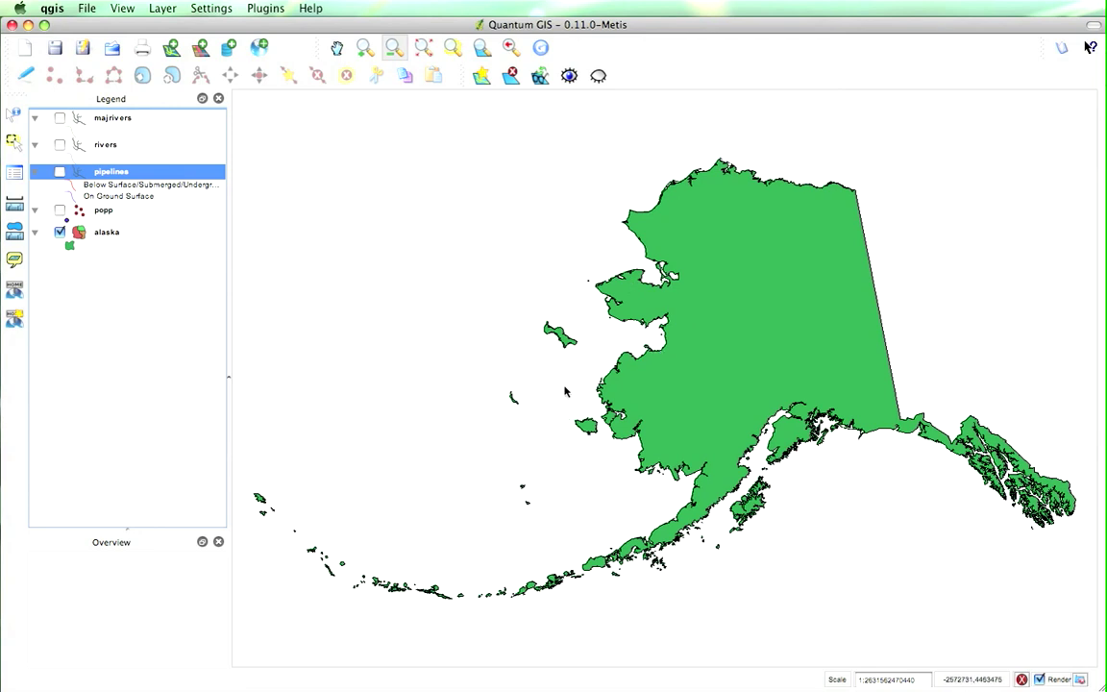
left_click(59, 172)
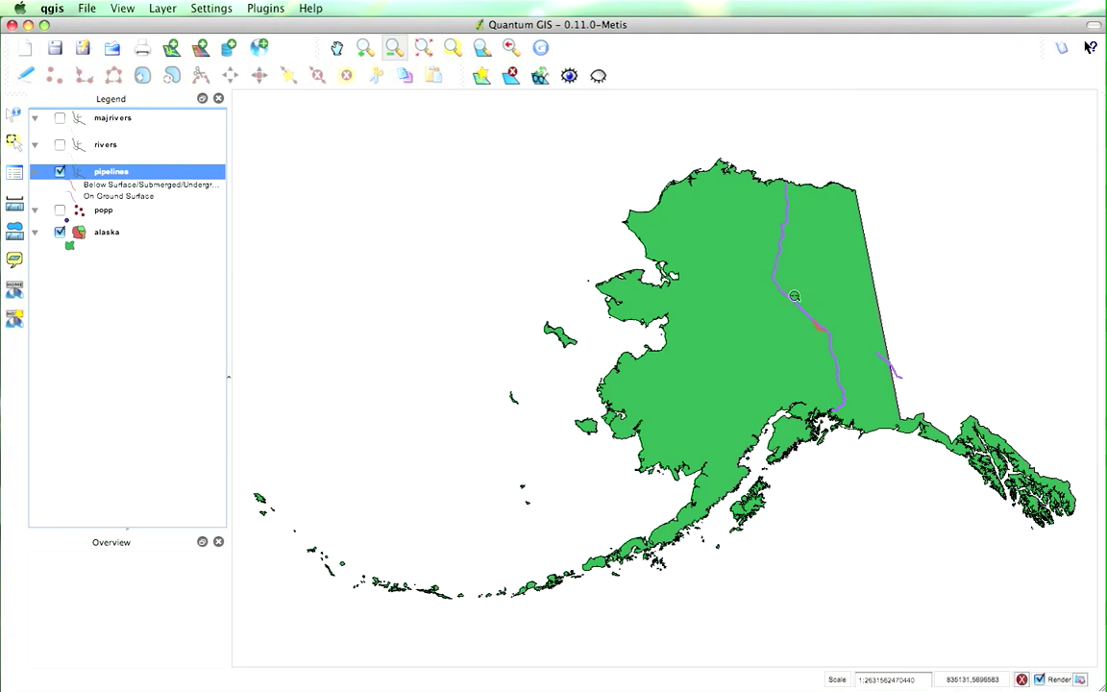
left_click(60, 171)
left_click(59, 211)
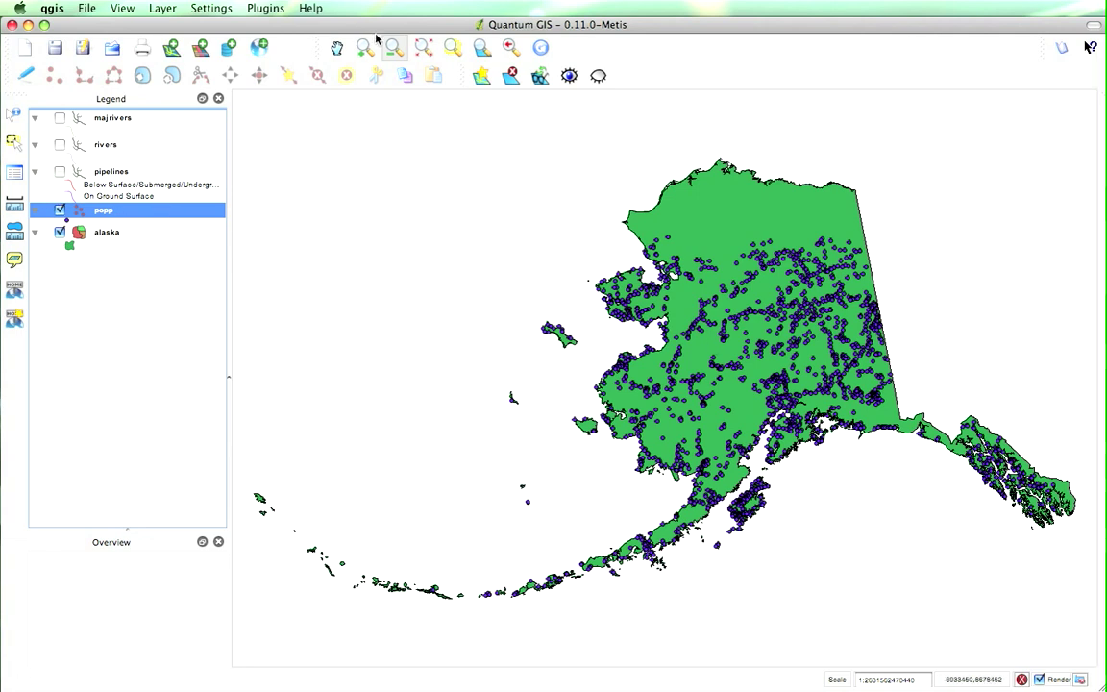
left_click(18, 177)
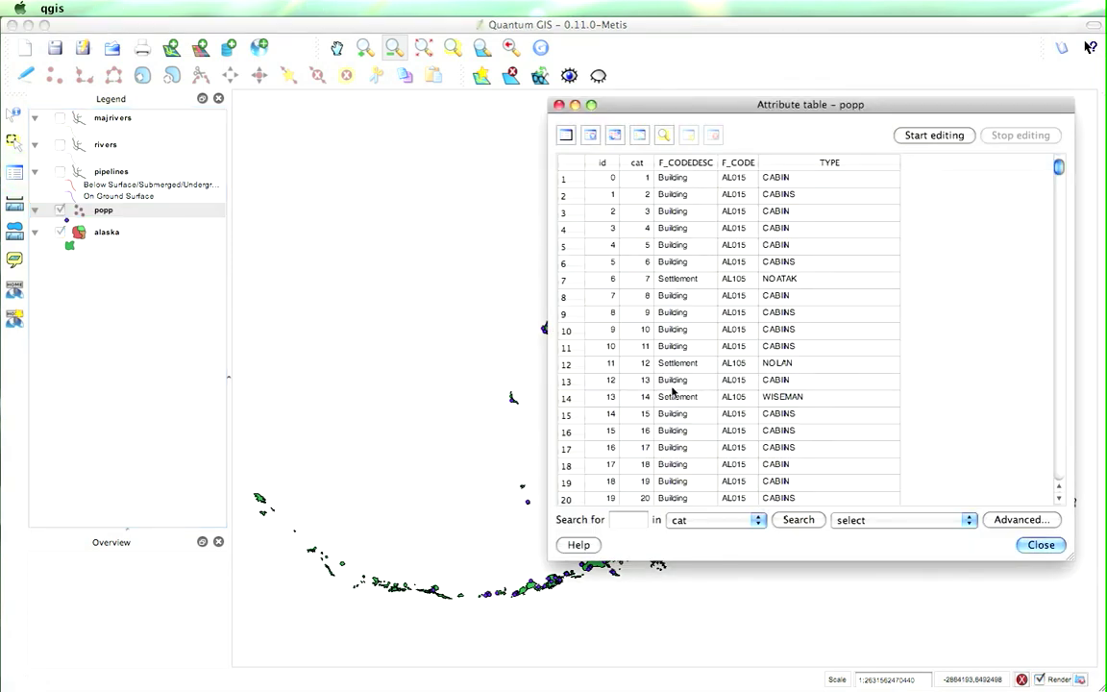
Step: Scroll the popp attribute table down to rows 784–803 of Building and Settlement records
scroll(678, 375, "down", 12)
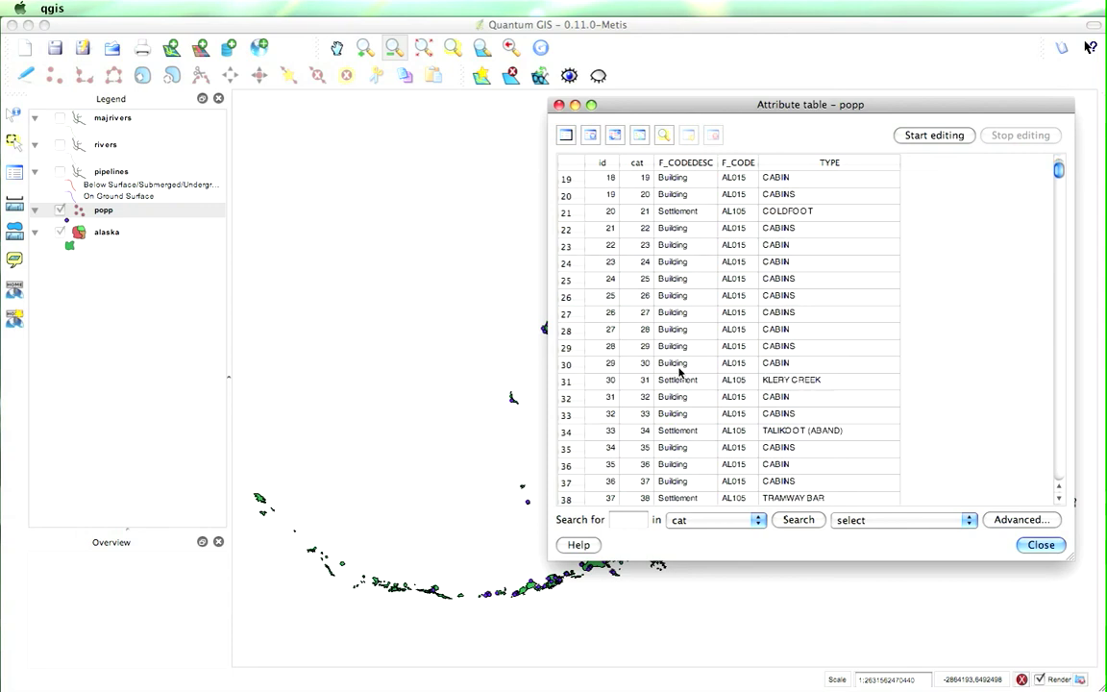
scroll(679, 373, "down", 20)
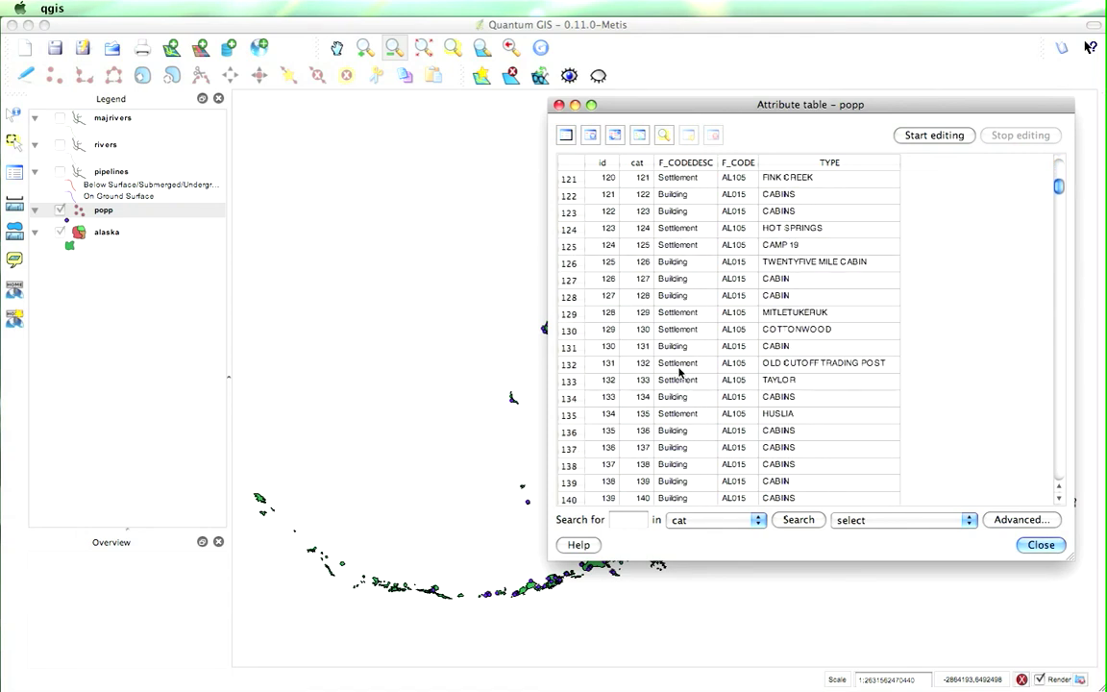
scroll(679, 373, "down", 20)
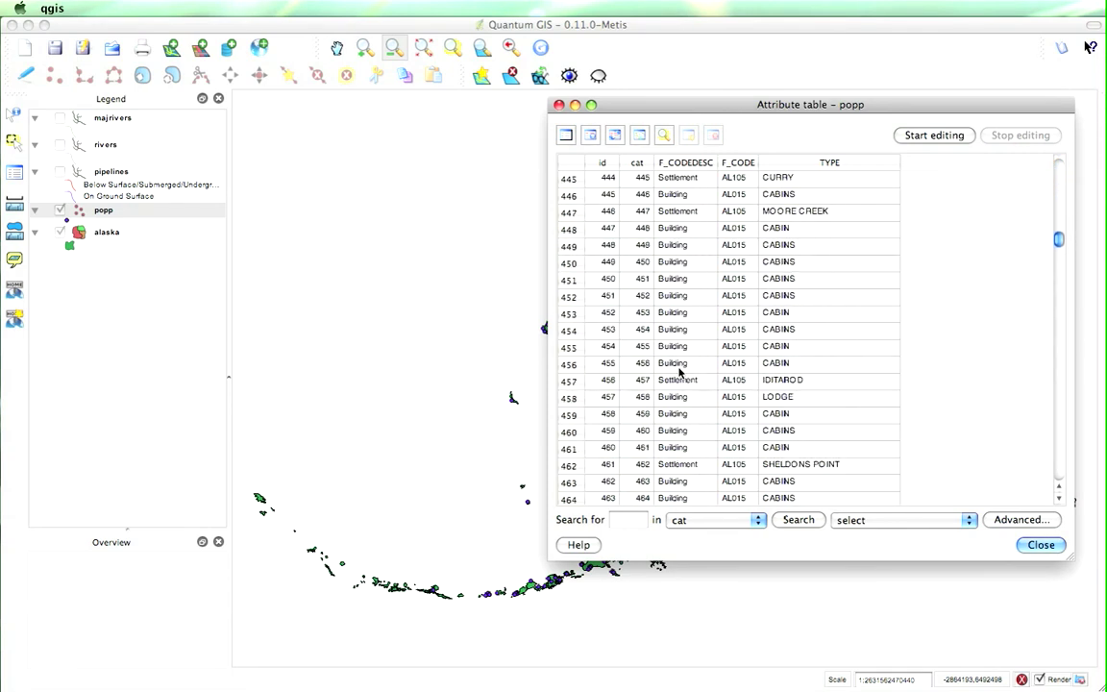
scroll(679, 373, "down", 20)
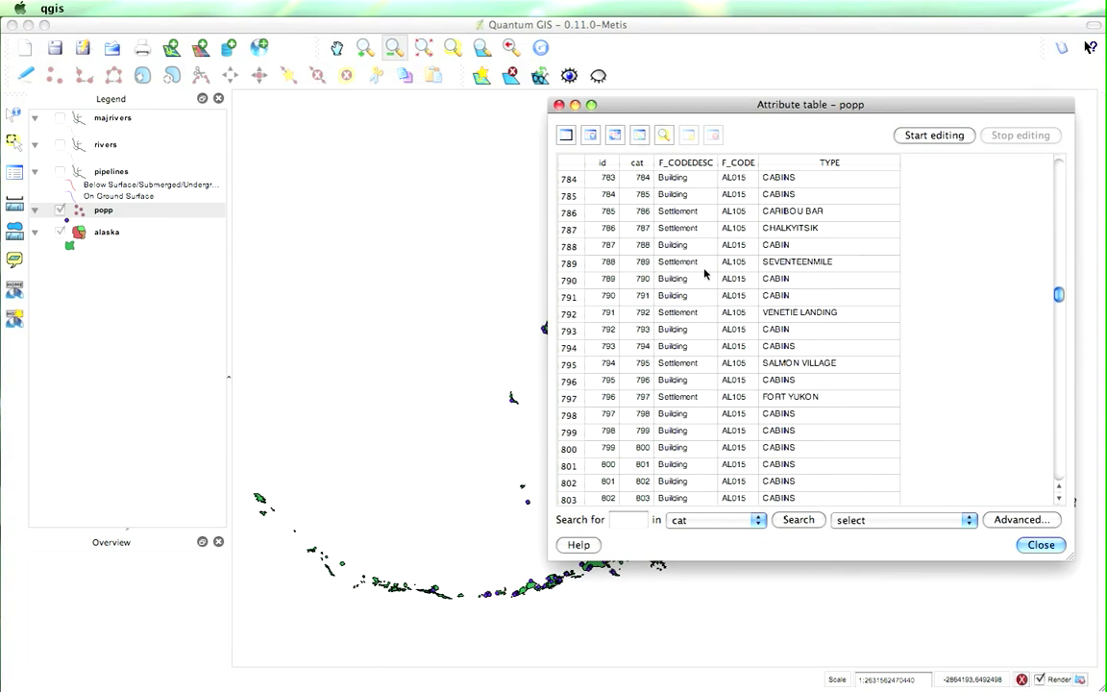